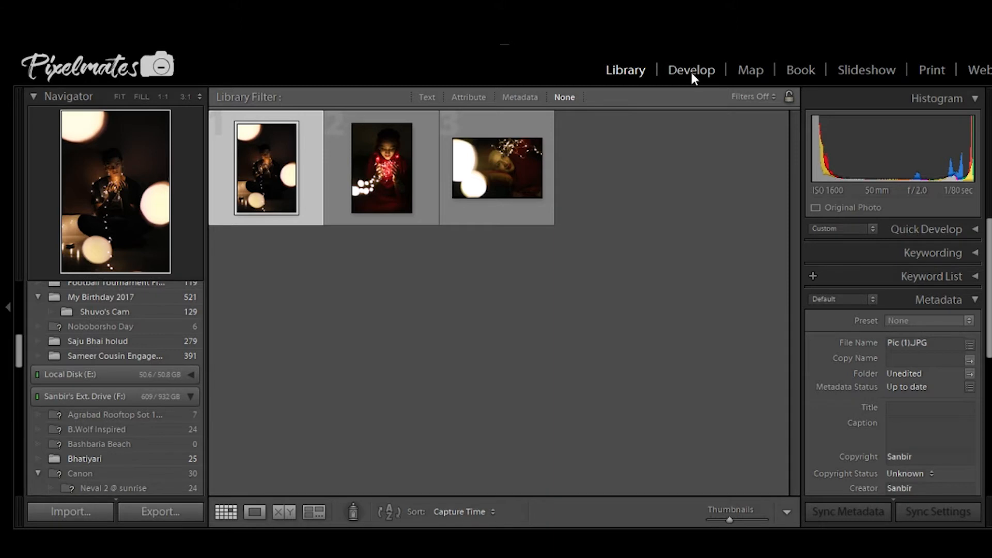
Open the first photo in the Develop module, try the "Bran Wolf 2 by sanbir" preset on it, and undo the preset
left_click(691, 71)
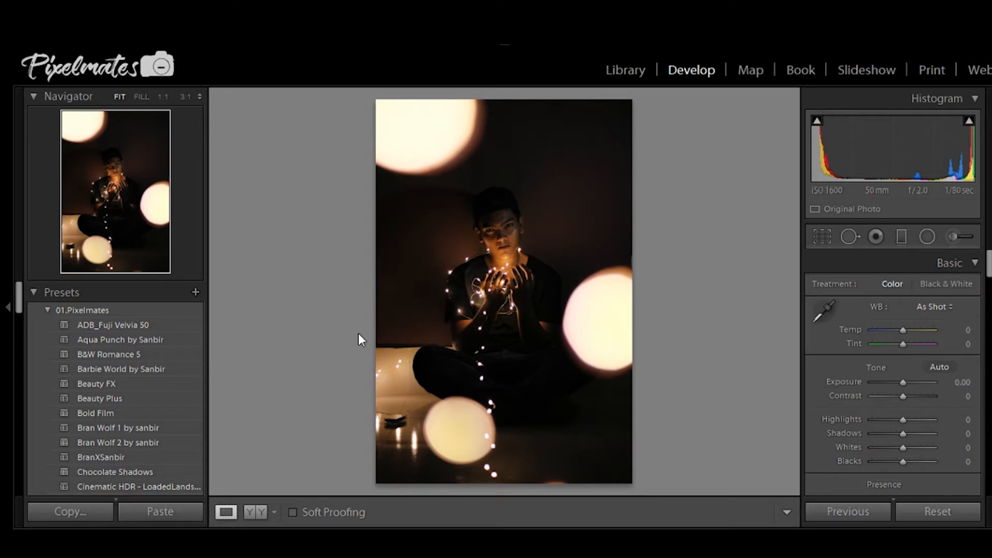
left_click(147, 443)
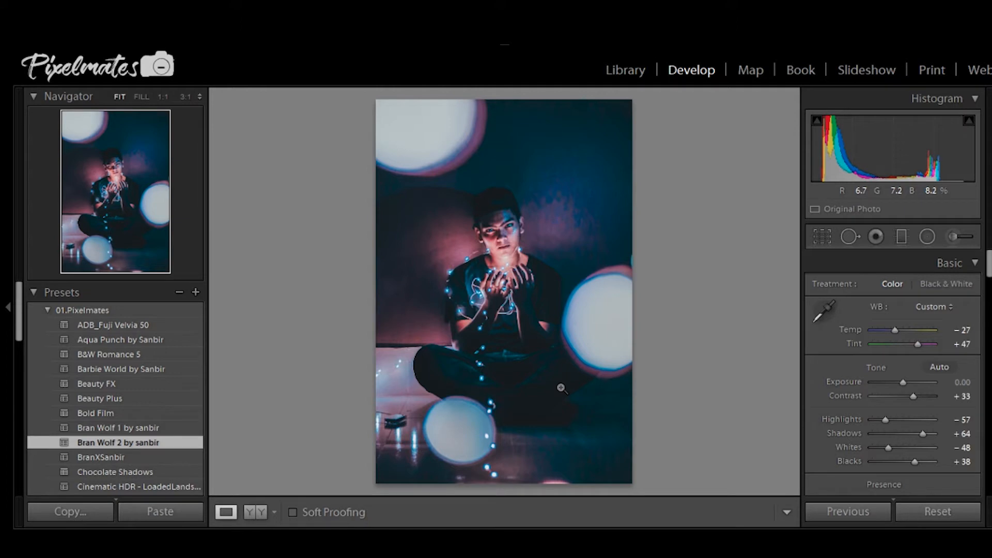
key("ctrl+z")
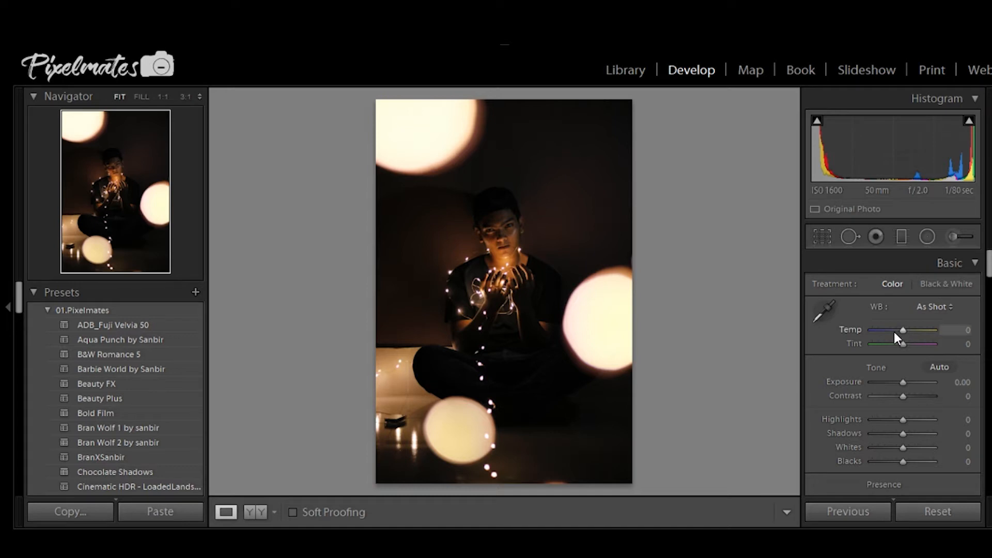
Set Temp to -36, Tint +26, Contrast +26, Highlights -55, Shadows +74, Whites +33 and Blacks +33
left_click_drag(901, 330, 890, 331)
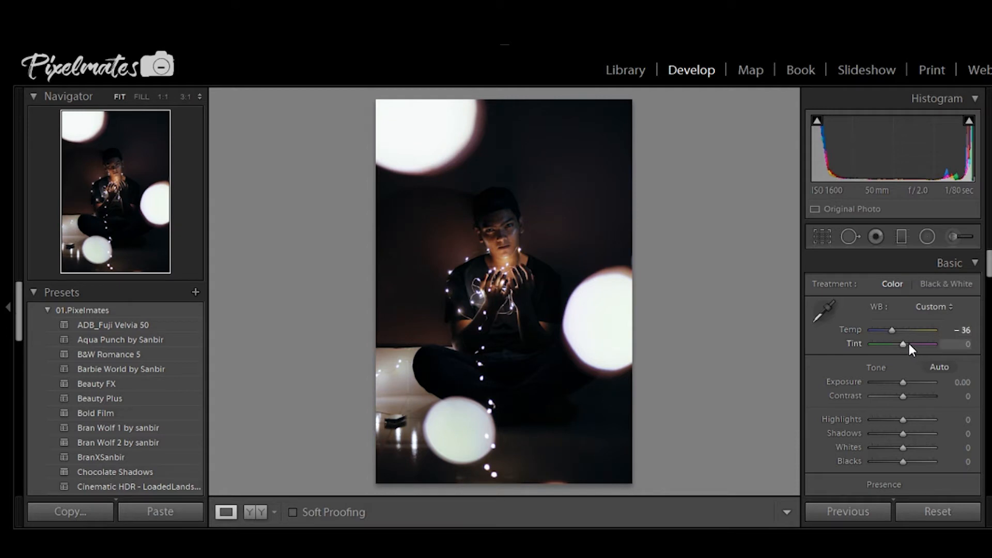
left_click_drag(907, 344, 912, 346)
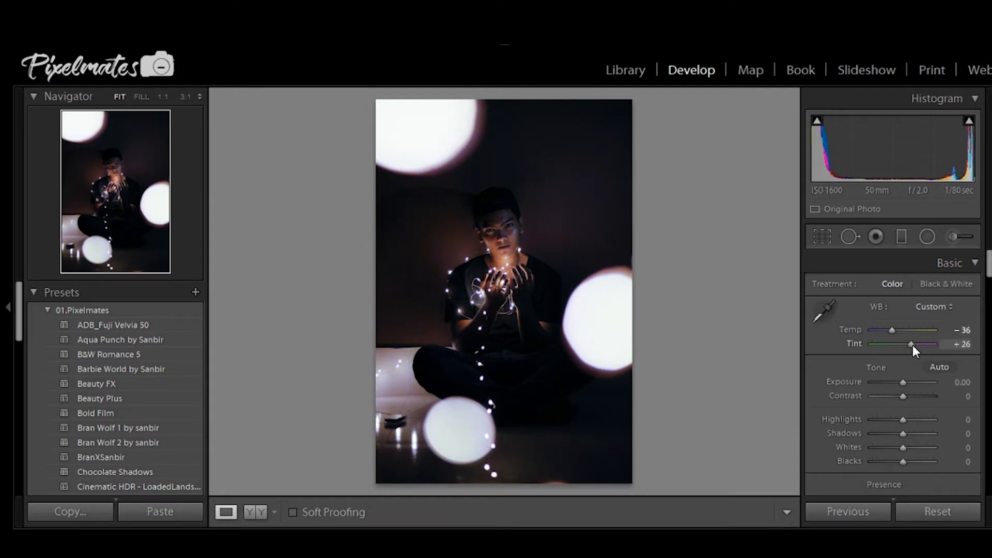
left_click_drag(903, 397, 926, 433)
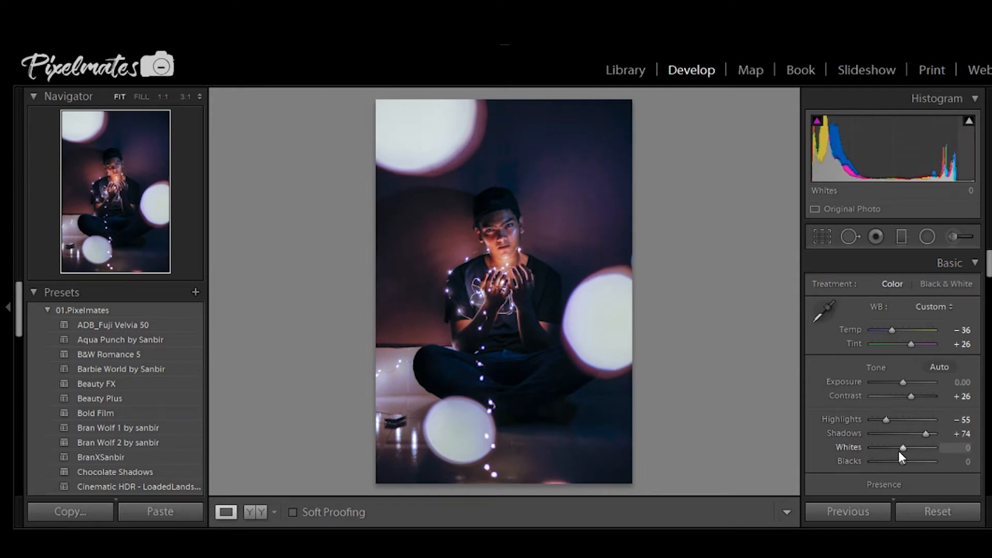
left_click_drag(903, 448, 918, 460)
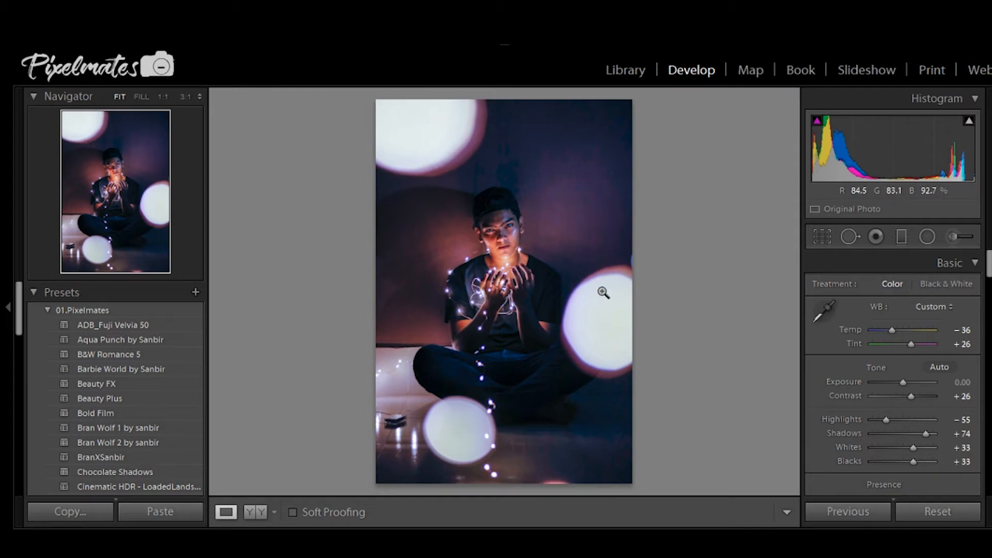
Adjust the photo's presence with Clarity at +31, Vibrance at +26 and Saturation at -21
scroll(989, 270, "down", 2)
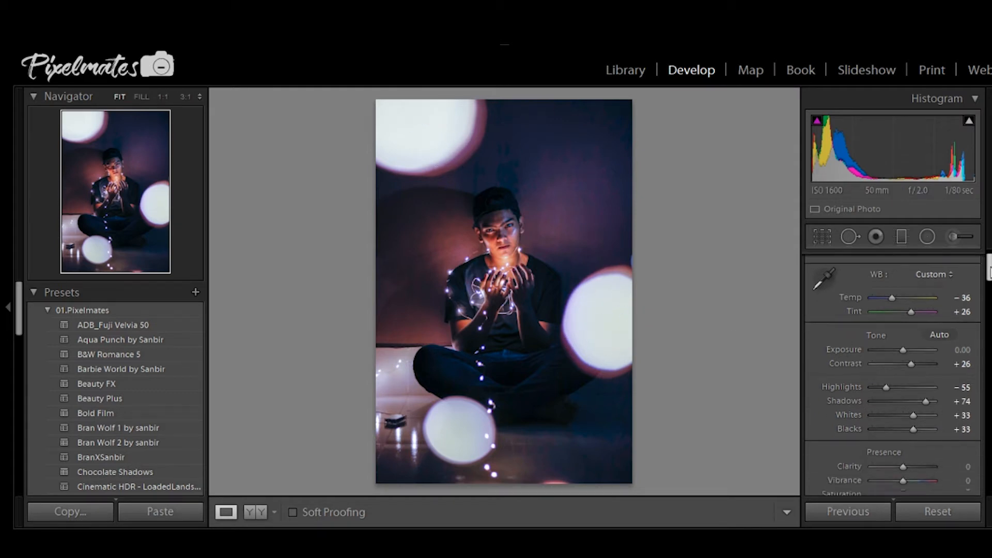
scroll(972, 300, "down", 3)
left_click(913, 305)
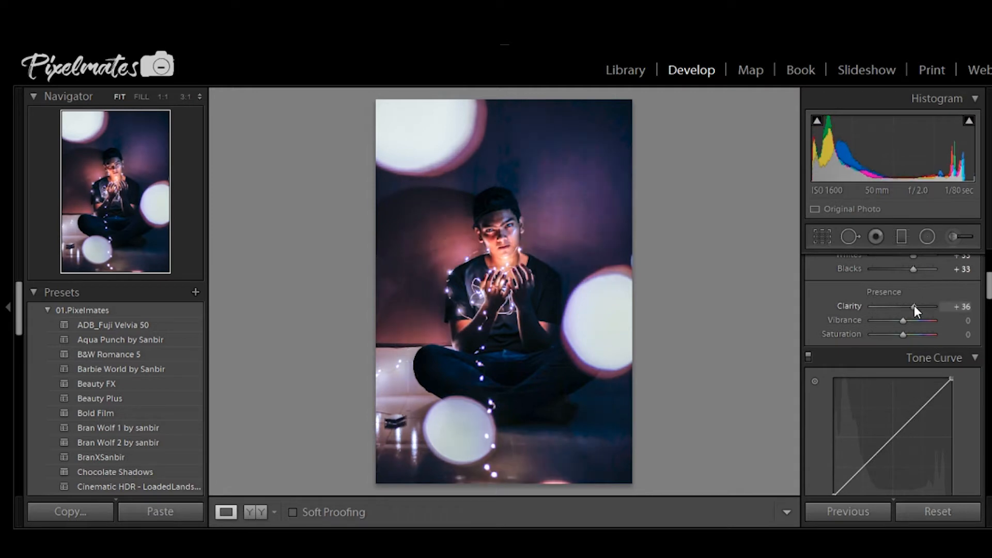
left_click_drag(903, 321, 911, 323)
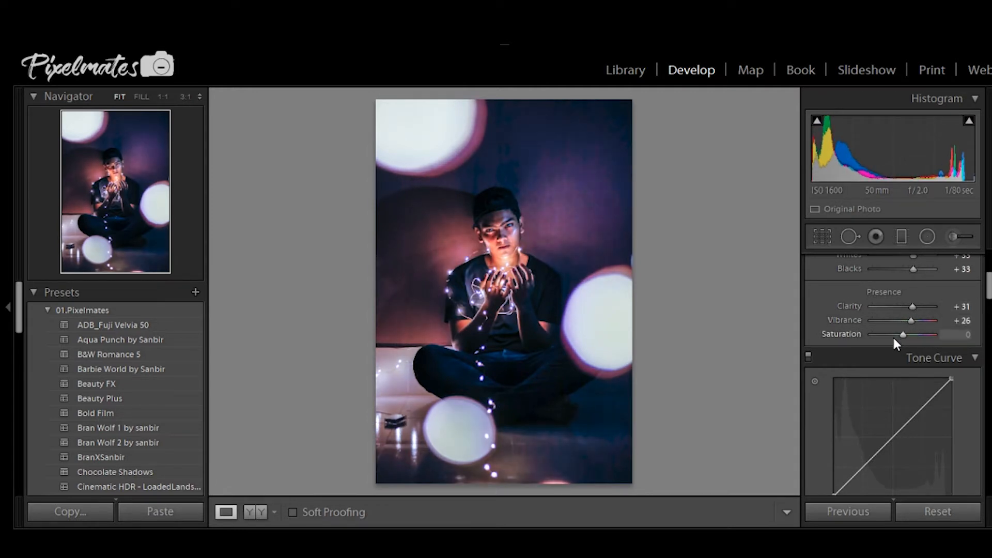
left_click(895, 335)
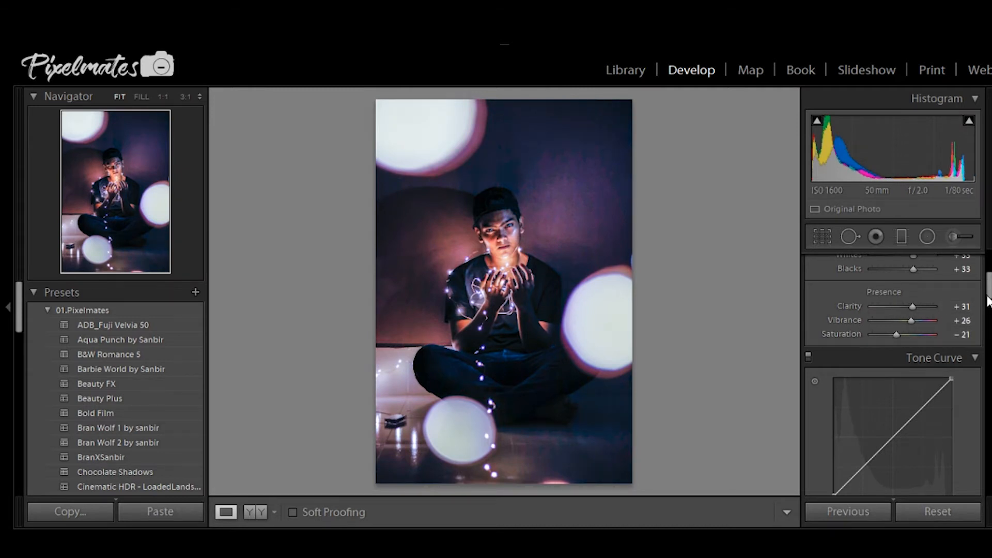
Add three points to the RGB tone curve at about one quarter, one half and three quarters of its length
scroll(985, 299, "down", 2)
left_click(864, 402)
left_click(893, 373)
left_click(922, 343)
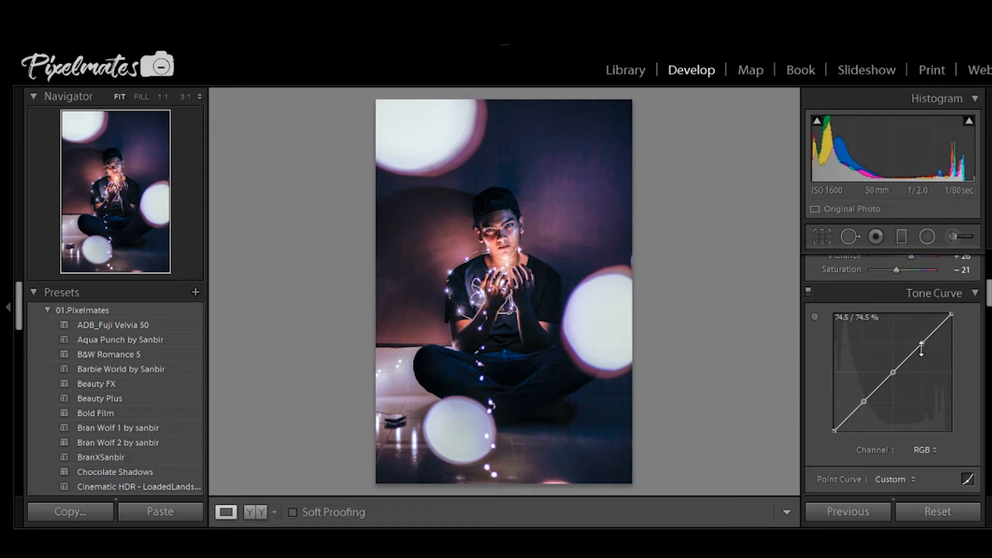
Shape a faded RGB tone curve by raising the black end point, adjusting the shadow point, lifting the midtone slightly and lowering the white end point
left_click_drag(834, 429, 835, 417)
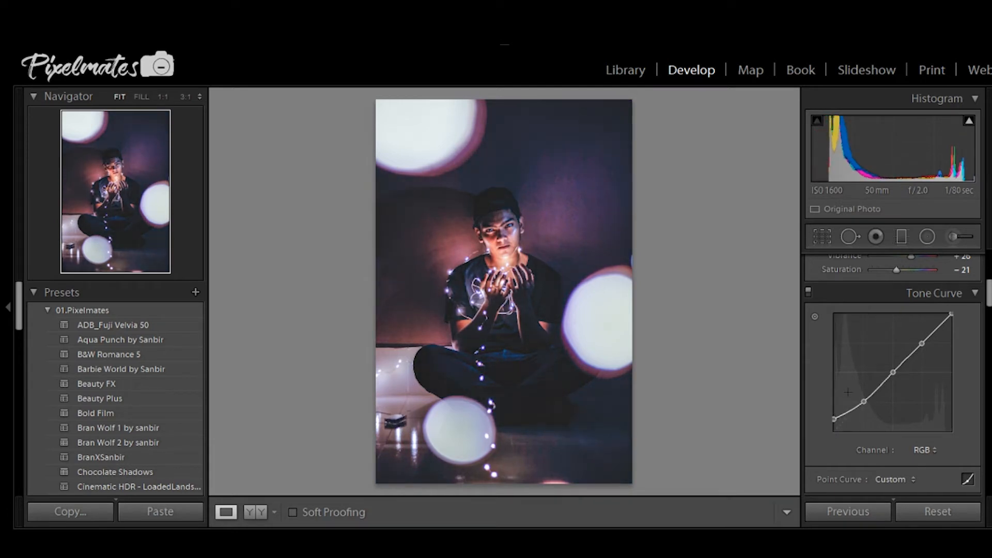
left_click_drag(865, 400, 865, 404)
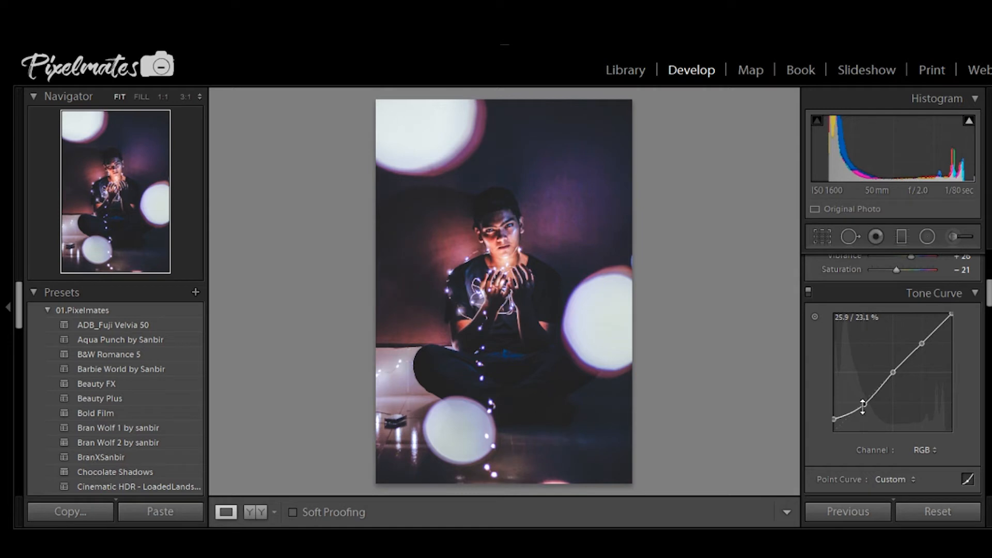
left_click_drag(865, 407, 864, 404)
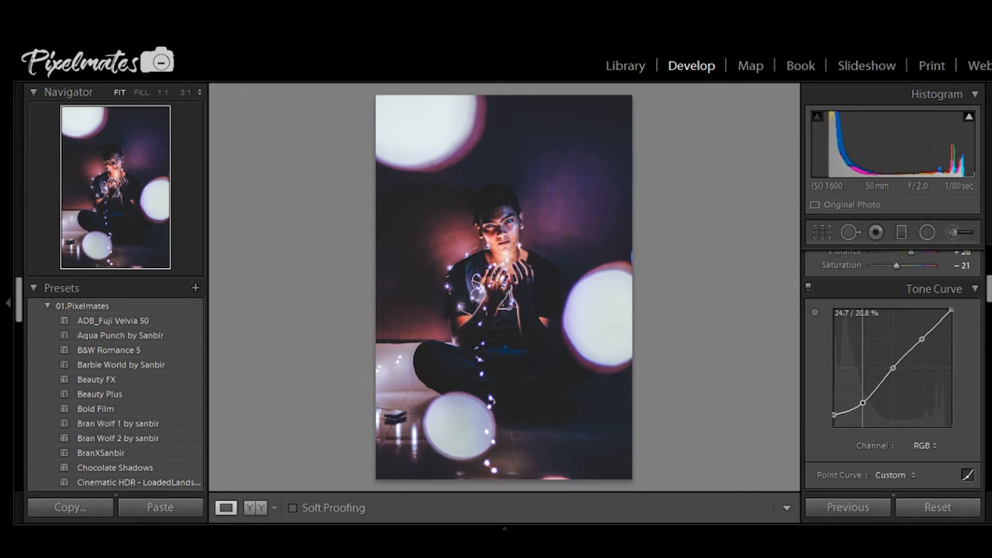
left_click_drag(864, 403, 861, 399)
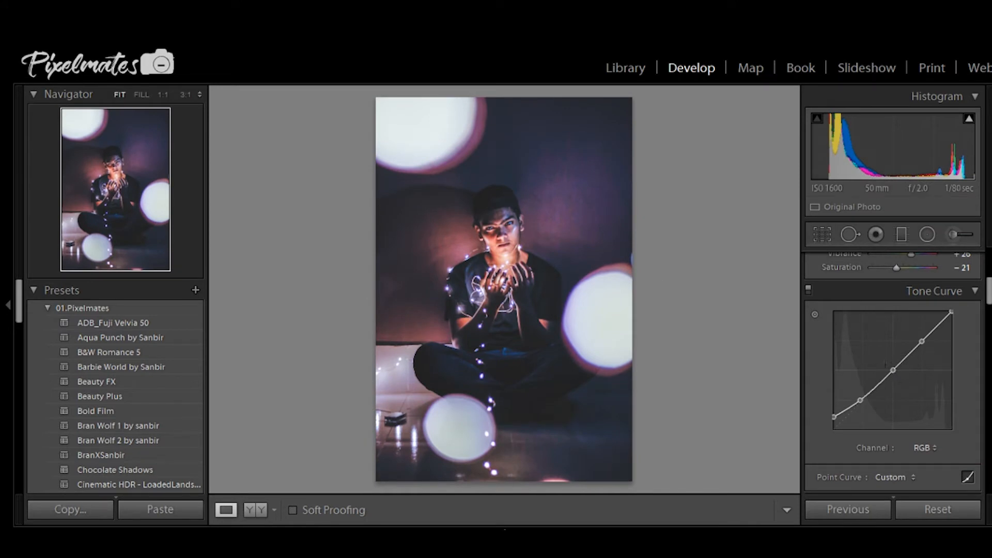
left_click_drag(893, 370, 890, 367)
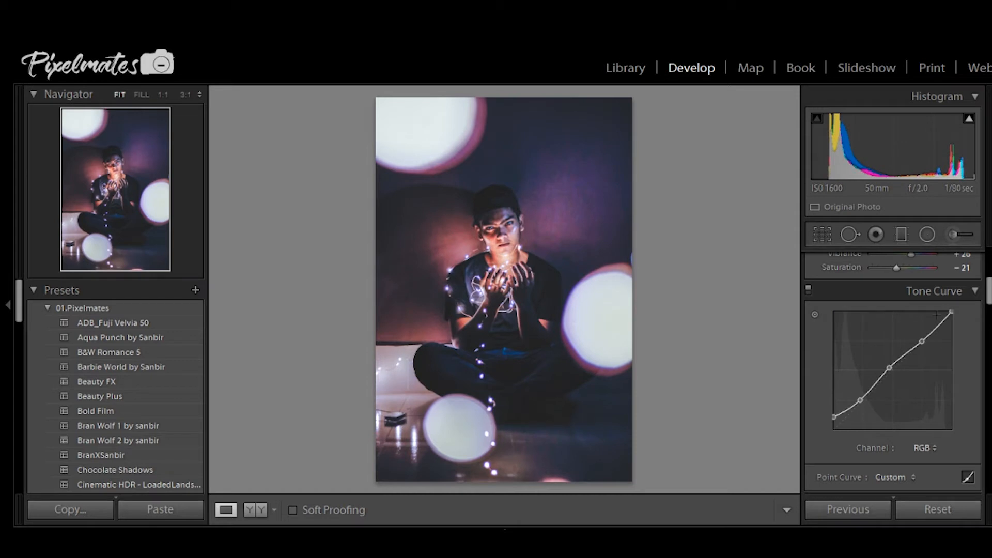
left_click_drag(951, 312, 922, 344)
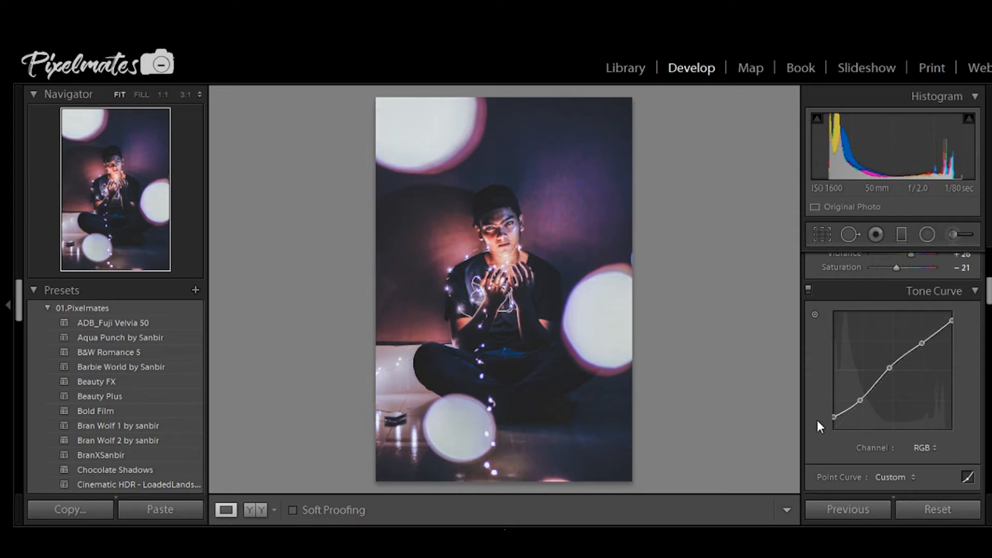
Shift the HSL hues to Red -9, Orange -24, Yellow -29, Blue -56 and Purple -18
left_click_drag(989, 292, 989, 324)
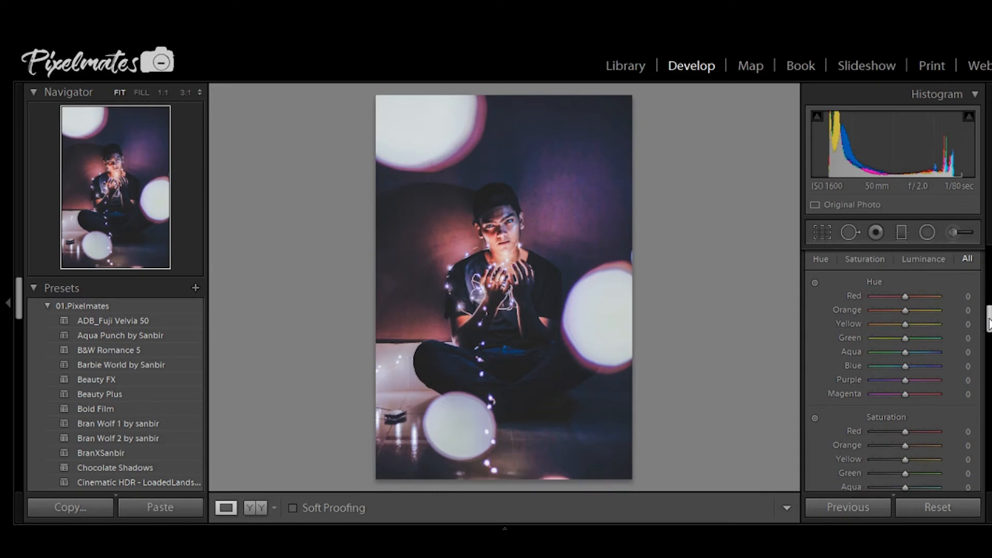
left_click_drag(905, 297, 895, 324)
left_click_drag(906, 365, 887, 365)
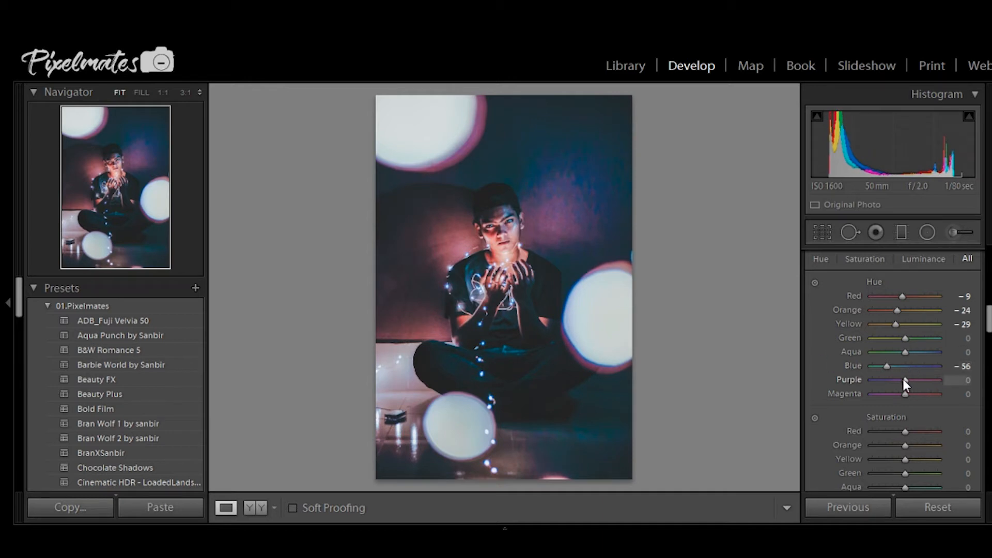
left_click_drag(898, 380, 898, 378)
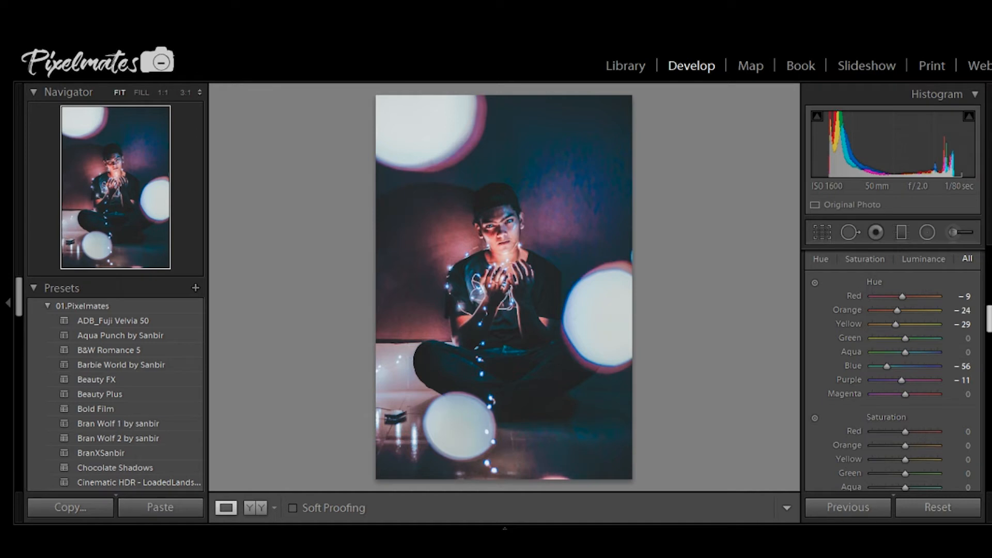
left_click_drag(901, 379, 902, 383)
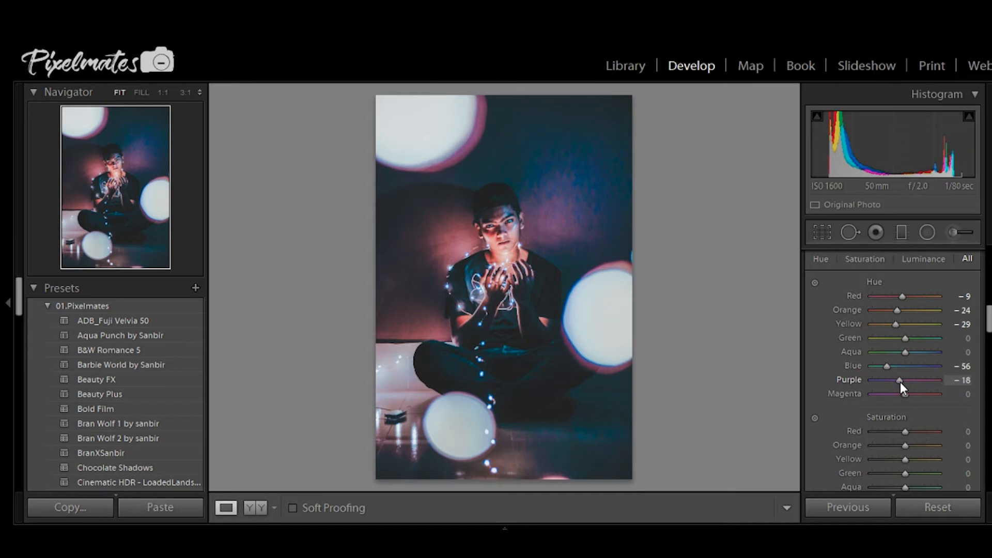
Raise the HSL saturation to Red +22, Orange +18, Yellow +22, Aqua +22 and Blue +29
left_click_drag(988, 316, 988, 331)
left_click_drag(910, 330, 912, 330)
left_click(911, 343)
left_click(913, 357)
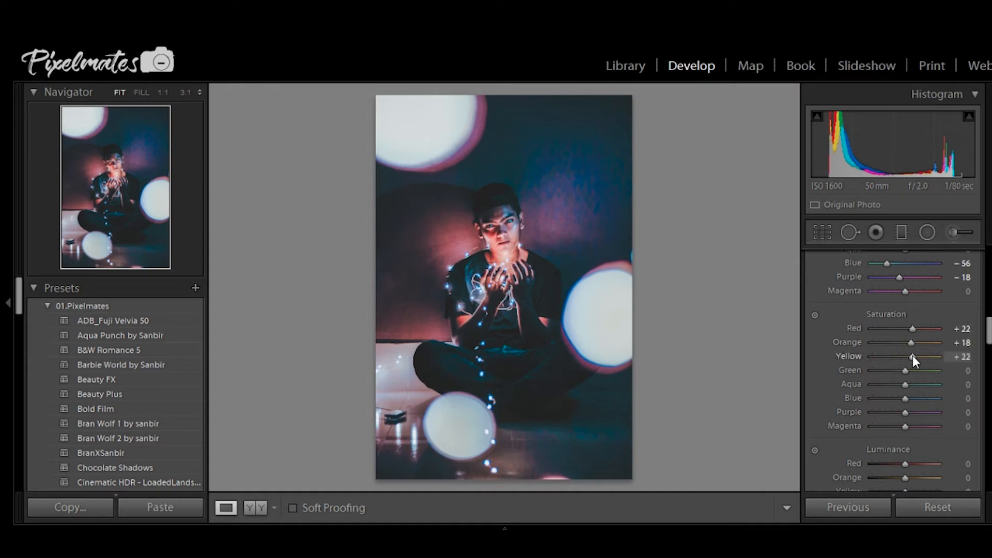
left_click(915, 396)
left_click(913, 385)
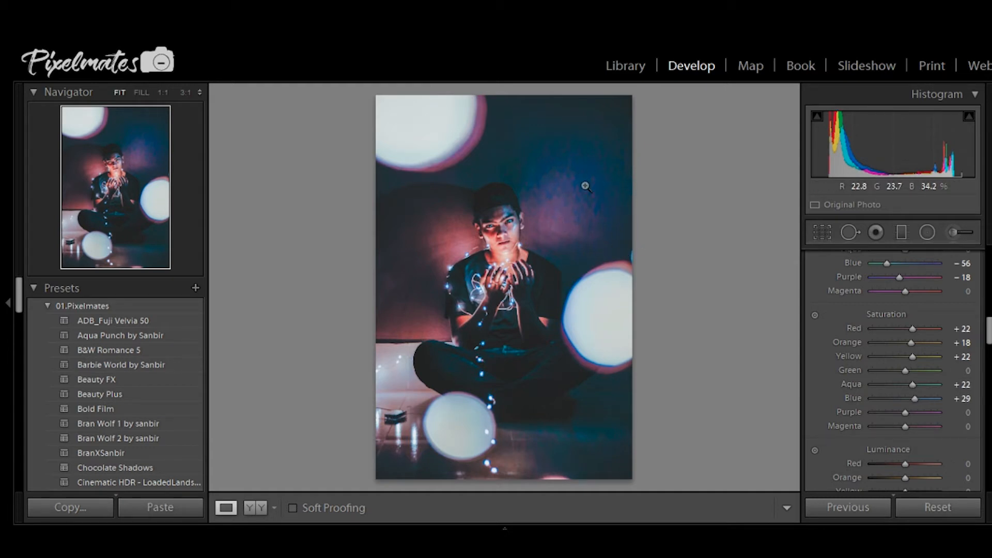
Set the HSL luminance to Orange +31, Yellow +20, Aqua -9 and Blue -18
scroll(922, 352, "down", 3)
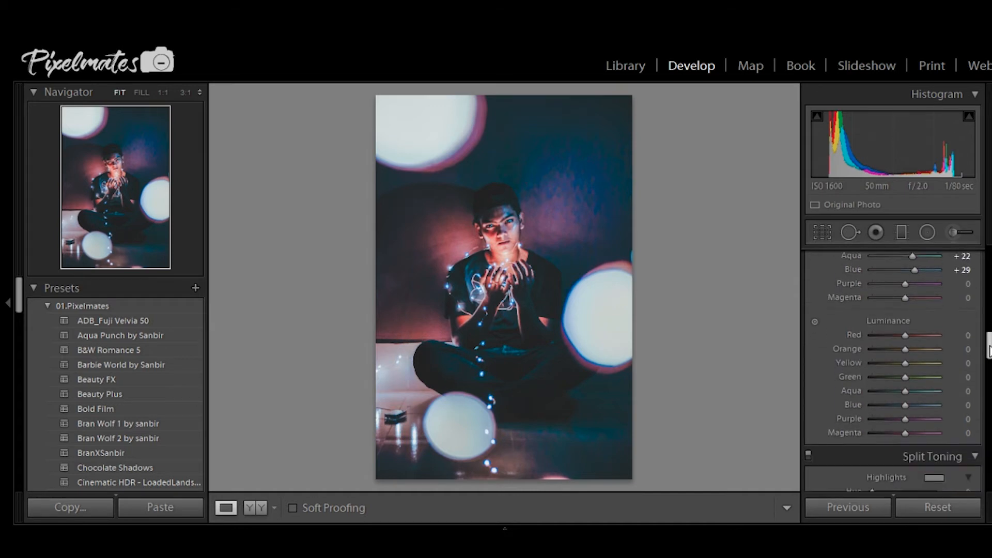
left_click(916, 342)
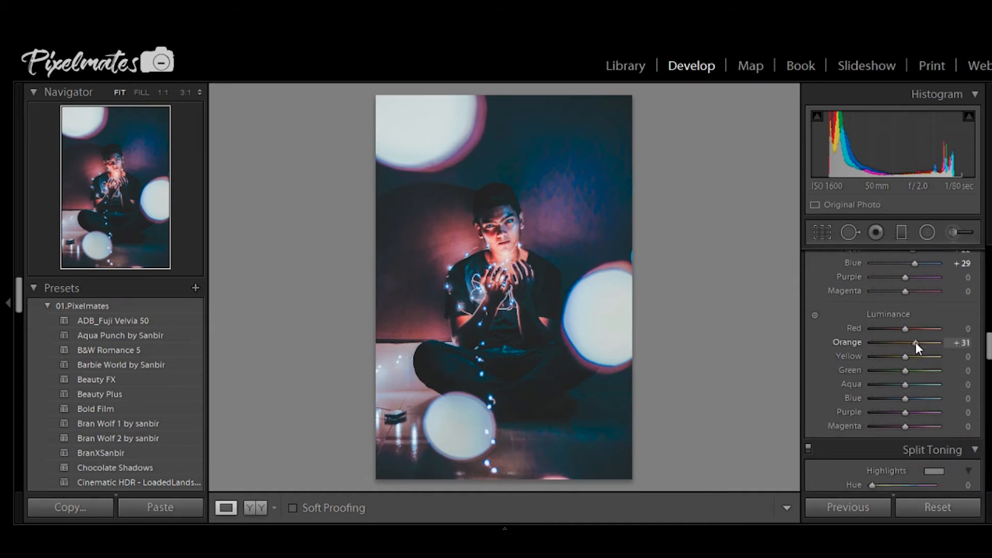
left_click(912, 356)
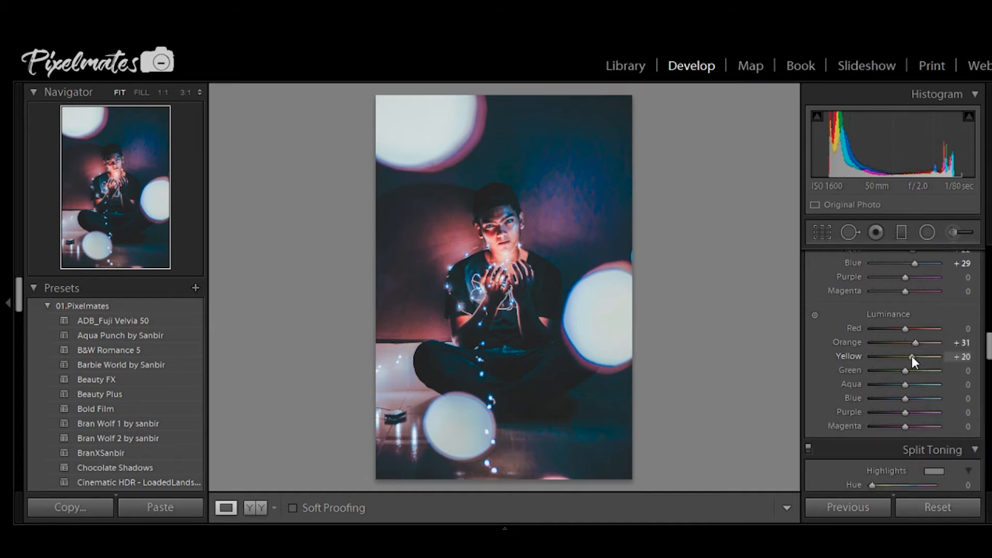
left_click(901, 384)
left_click_drag(906, 398, 900, 399)
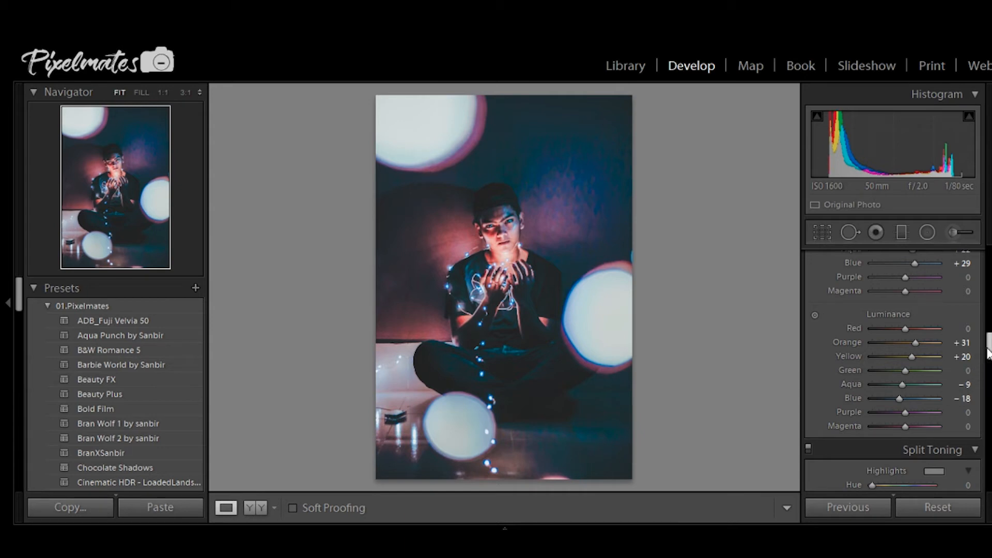
Split tone the photo with highlights at hue 32 and saturation 14, and shadows at hue 213 and saturation 16
scroll(989, 356, "down", 2)
scroll(988, 357, "down", 3)
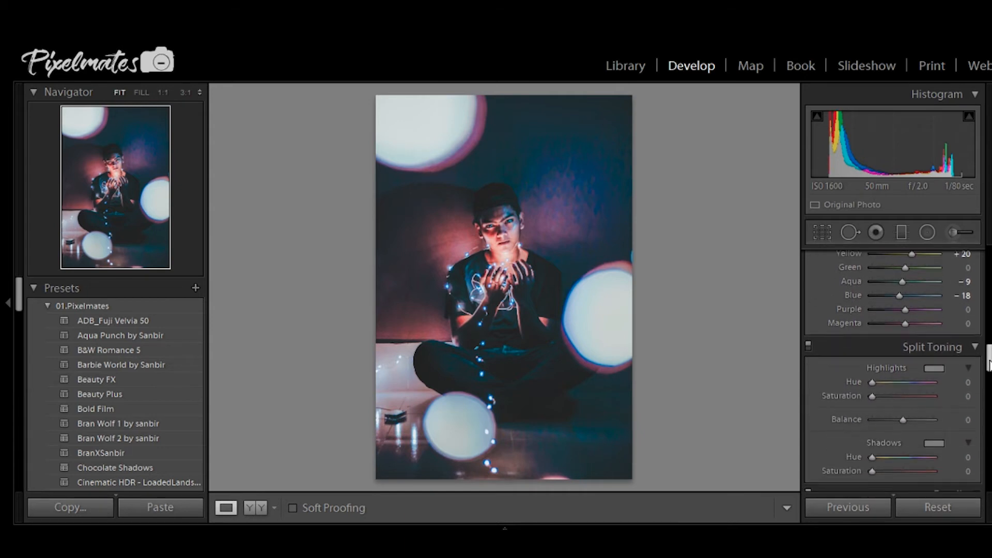
left_click(934, 357)
left_click_drag(778, 359, 659, 406)
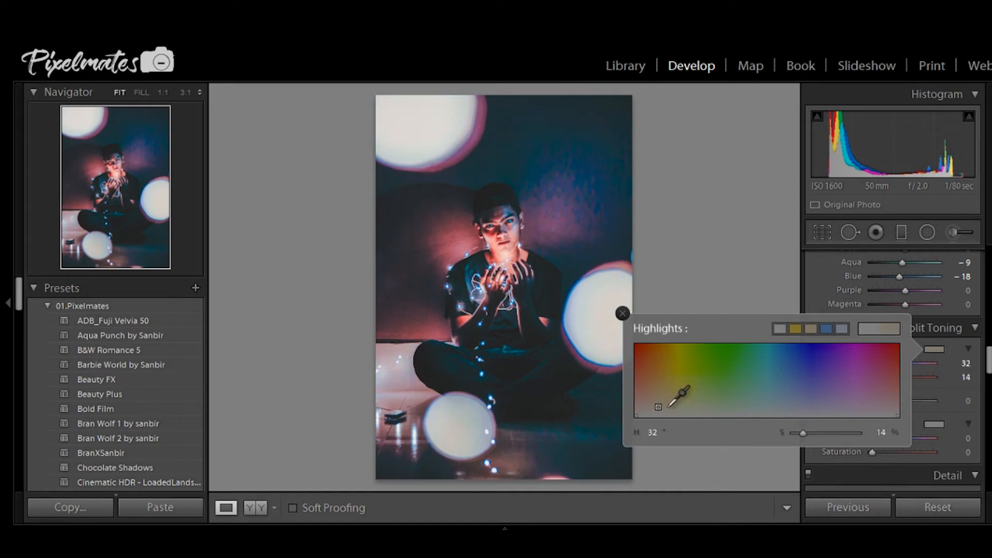
left_click(939, 419)
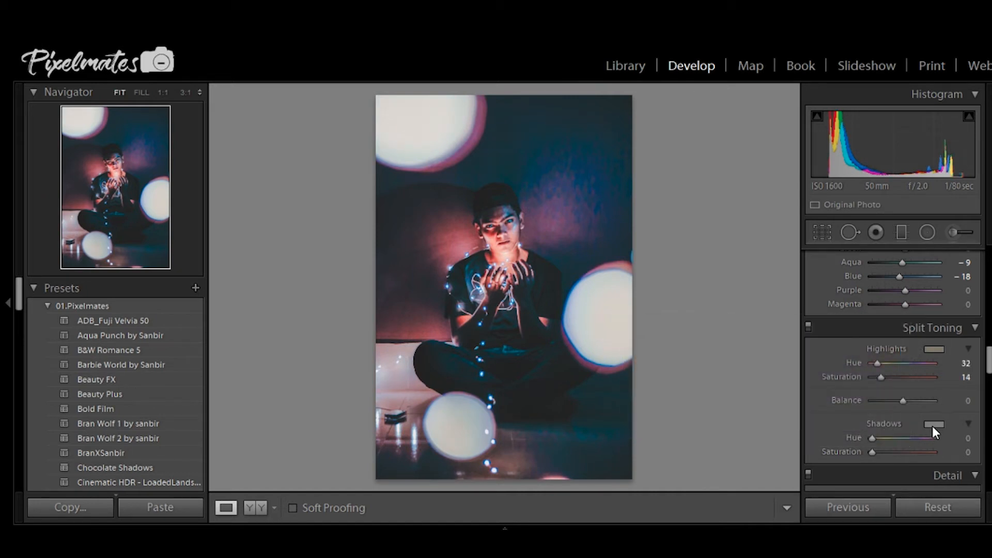
left_click(934, 424)
left_click(791, 481)
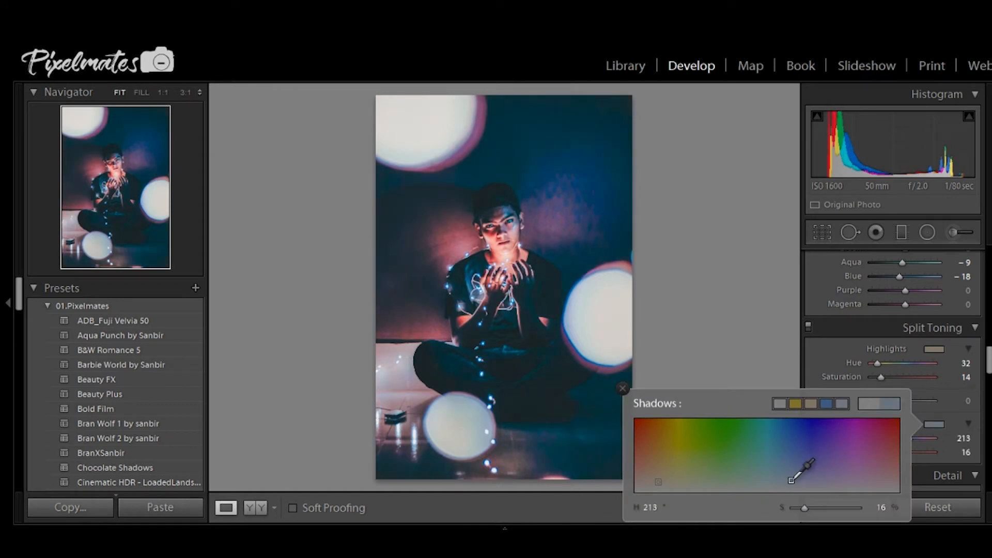
Set the sharpening amount to 11 and the luminance noise reduction to 38
left_click_drag(988, 361, 988, 391)
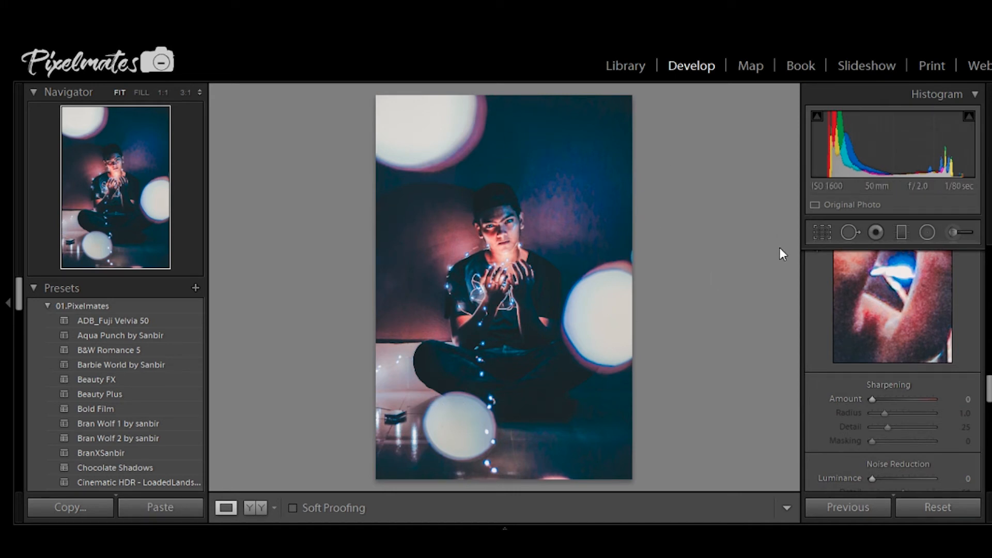
left_click_drag(876, 402, 880, 401)
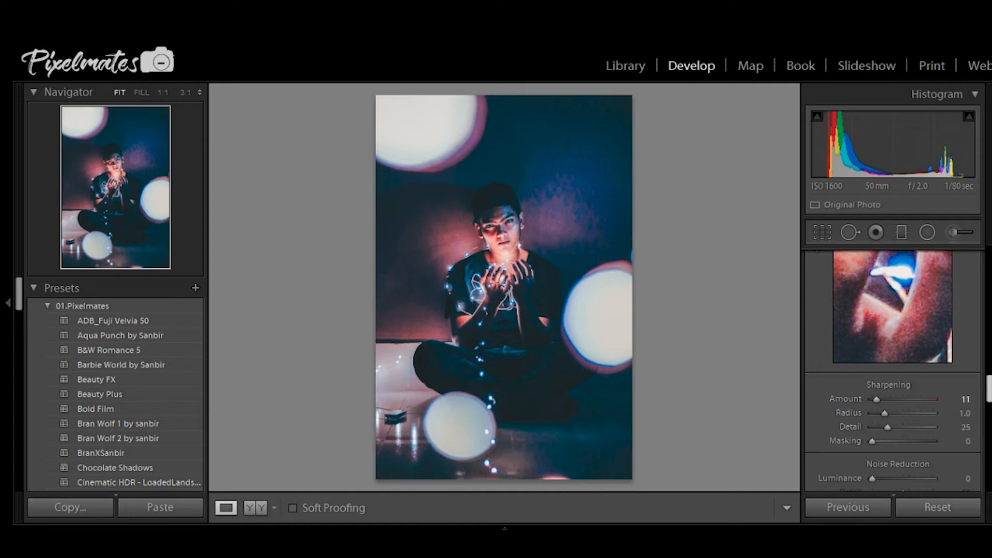
scroll(893, 362, "down", 3)
left_click(894, 349)
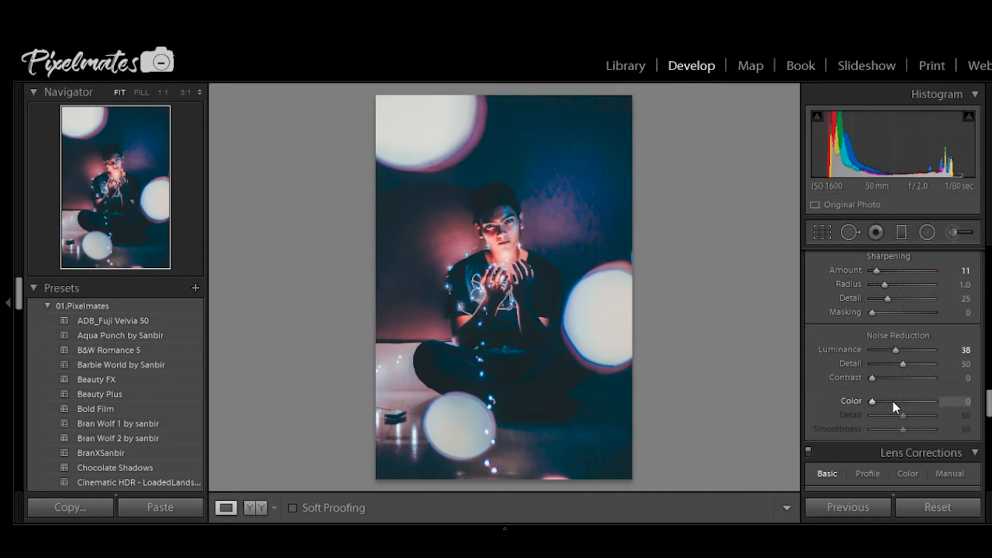
Raise the color noise reduction to about the middle of its range and compare the portrait before and after
left_click_drag(893, 402, 916, 402)
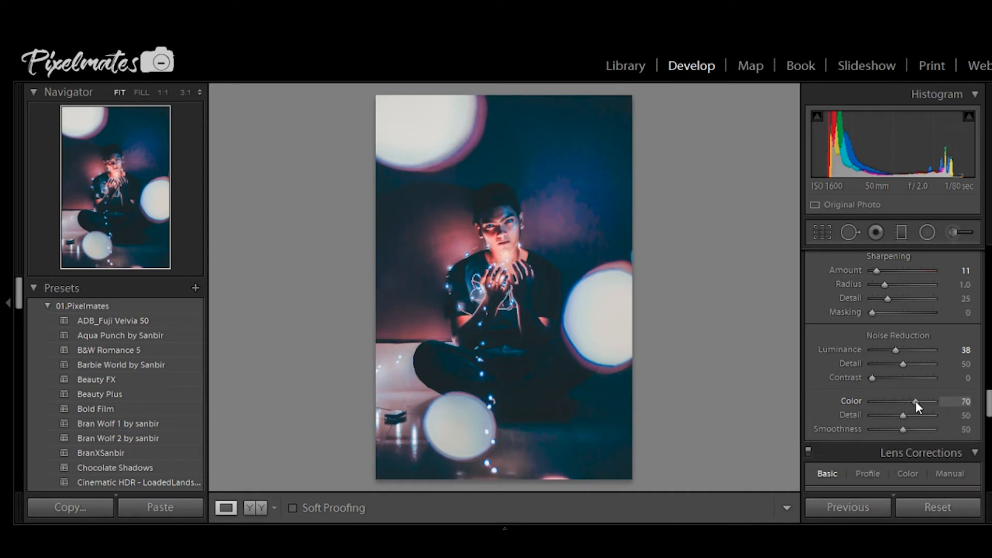
left_click_drag(916, 401, 904, 401)
left_click(255, 510)
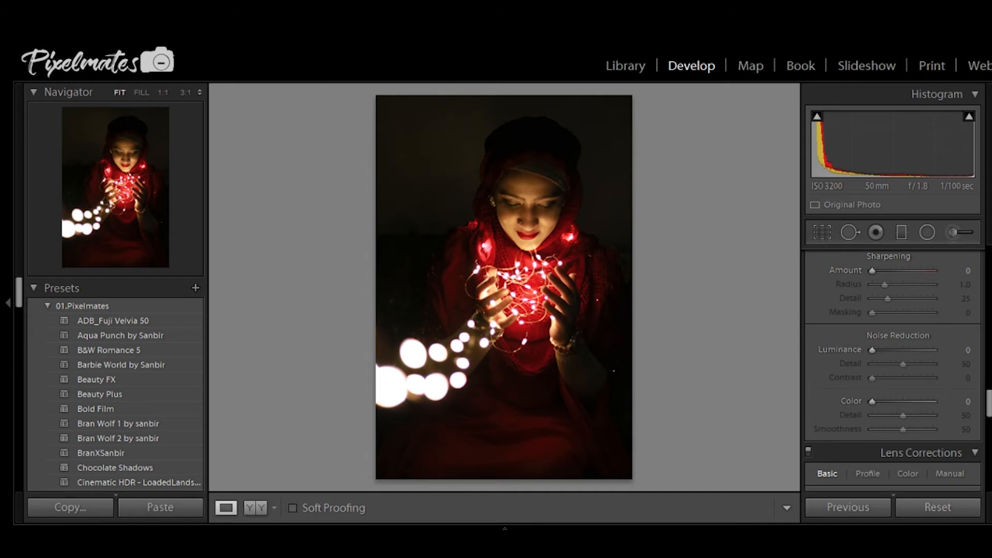
Straighten the red-scarf fairy-light portrait with a crop angle of -1.52
key("r")
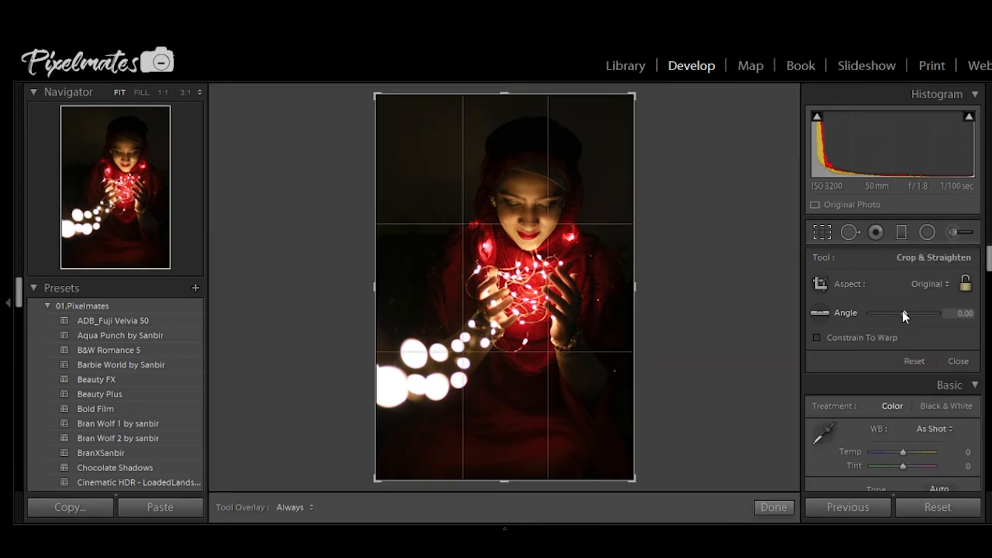
left_click_drag(904, 312, 903, 312)
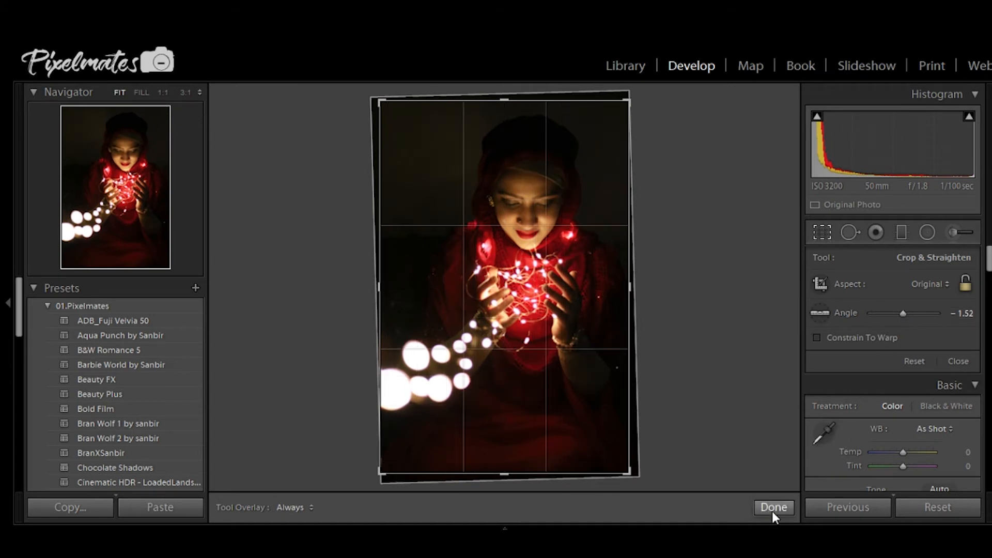
left_click(773, 508)
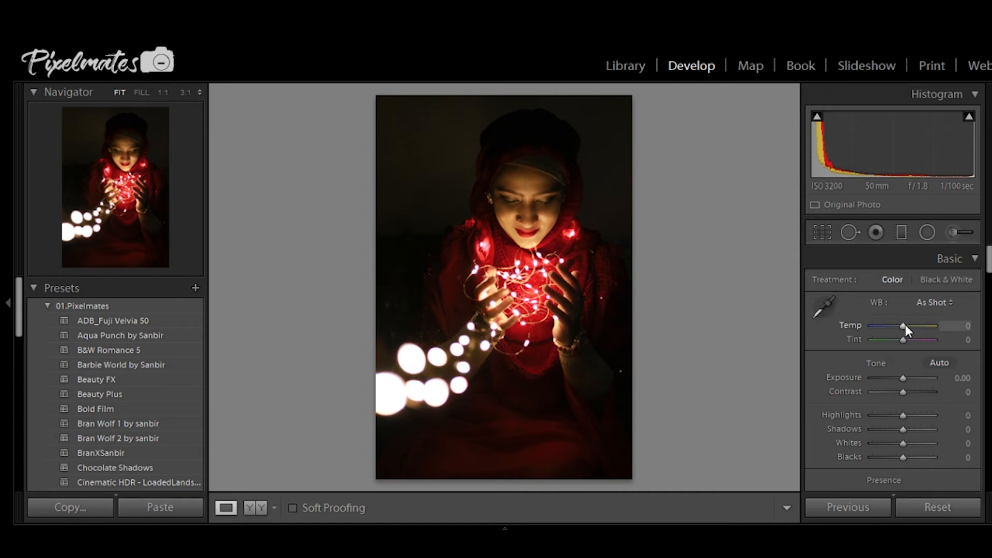
Set Temp -40, Tint +29, Contrast +38, Highlights -33, Shadows +57, Whites +26 and Blacks +45
left_click_drag(894, 324, 912, 339)
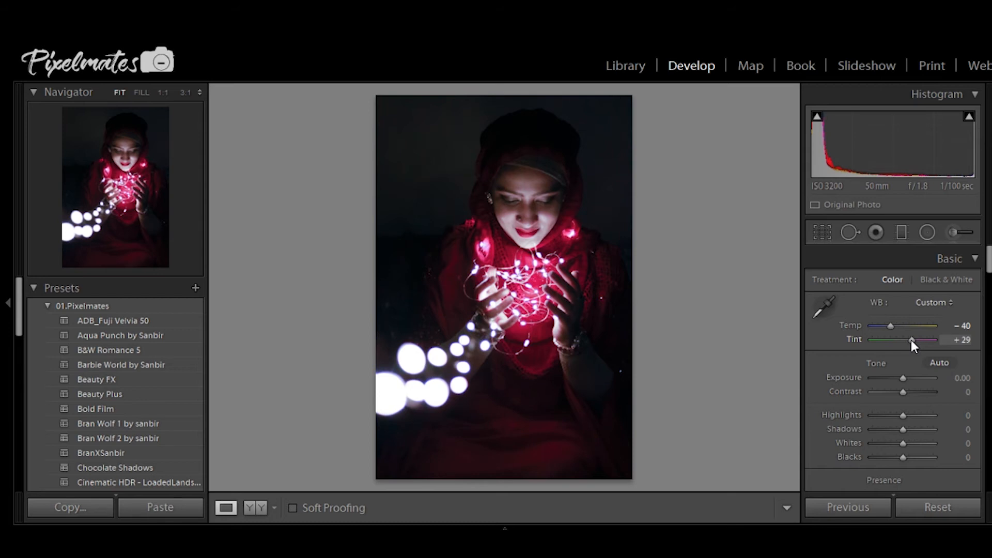
left_click_drag(903, 392, 918, 457)
Set the presence adjustments to Clarity +26, Vibrance +38 and Saturation -19
left_click_drag(989, 259, 989, 274)
left_click(913, 358)
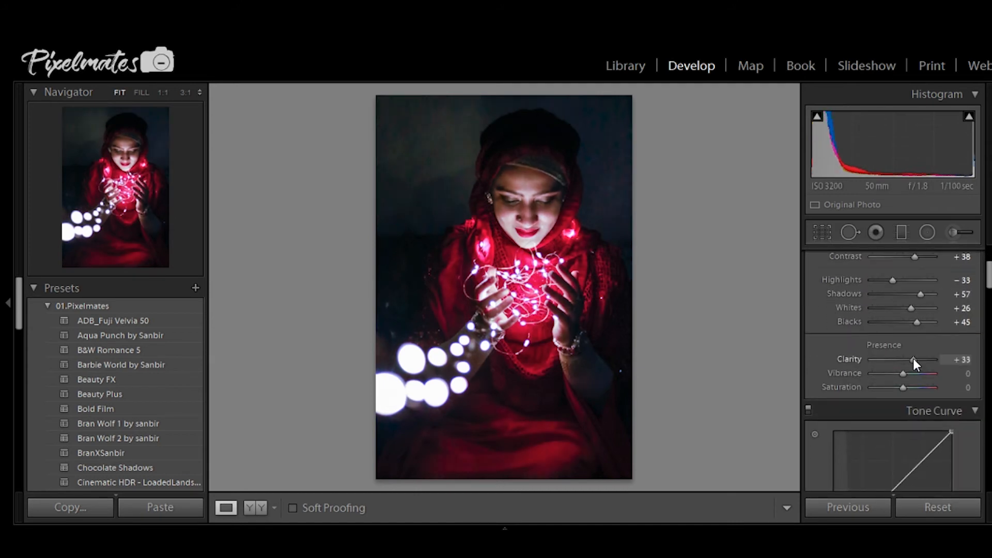
left_click_drag(913, 358, 910, 358)
left_click(915, 373)
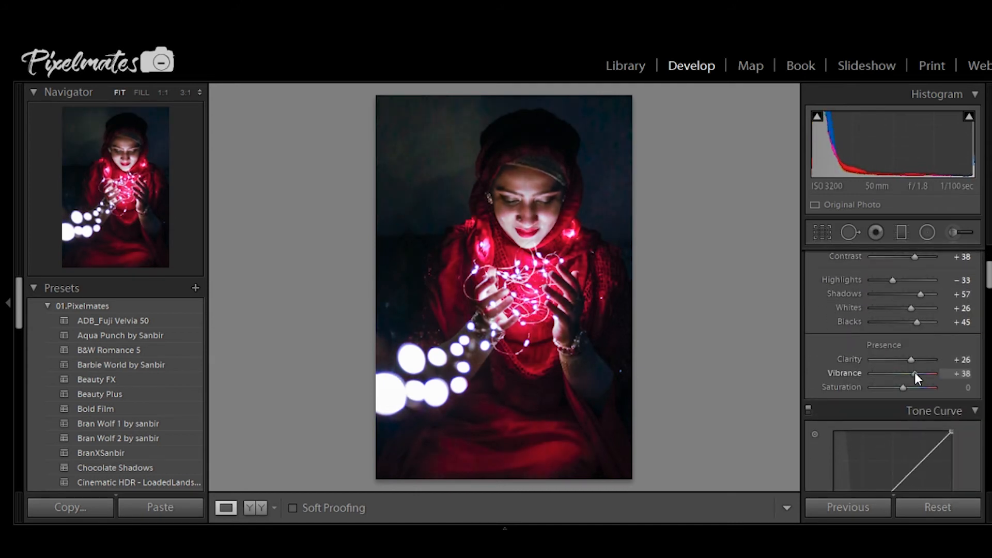
left_click(896, 388)
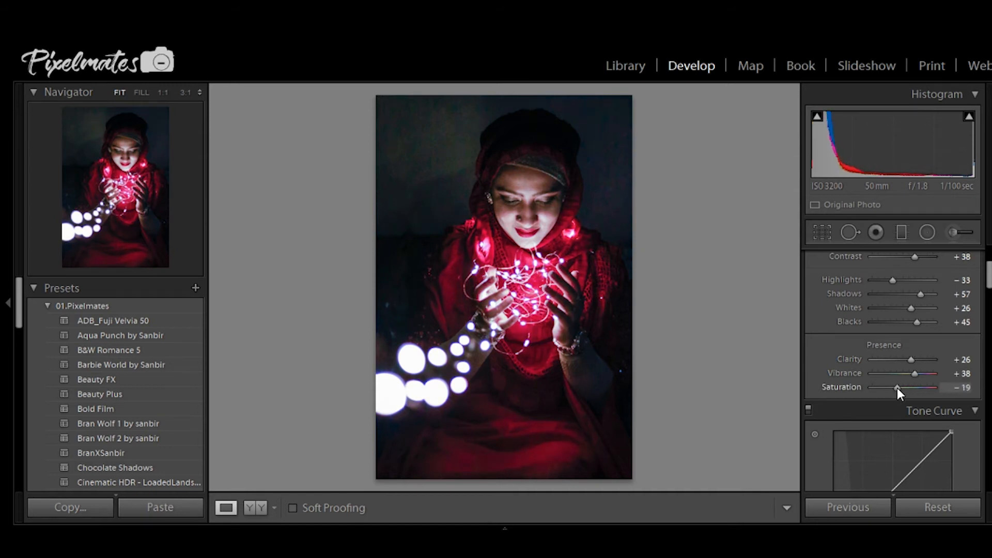
Add three points to the RGB tone curve, lift its black end and lower its white end for a faded look
scroll(884, 350, "down", 5)
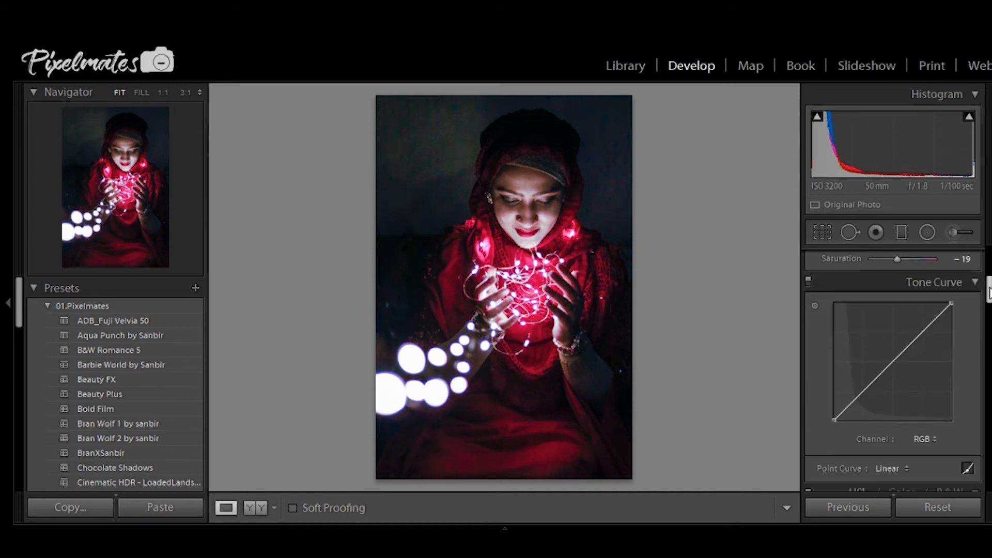
left_click(862, 392)
left_click(892, 364)
left_click(926, 329)
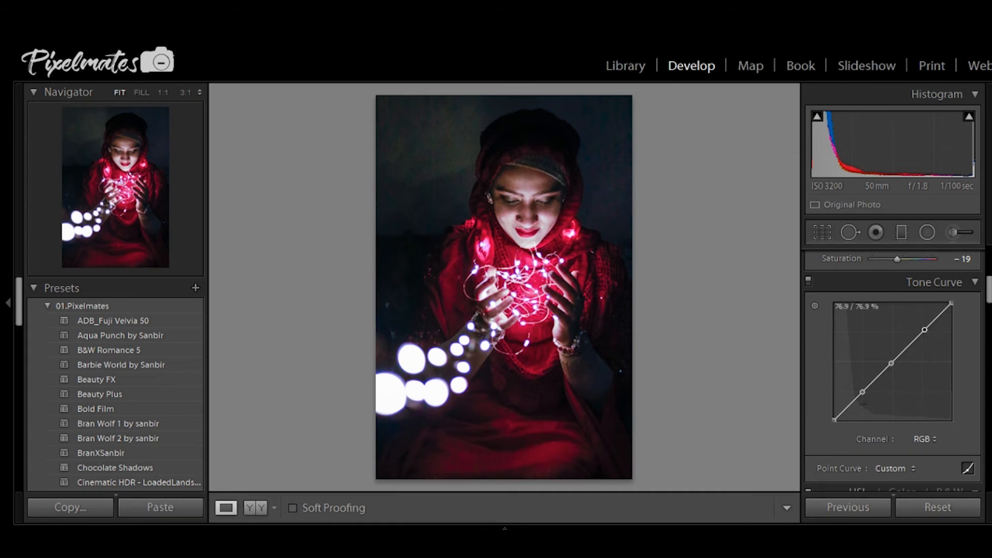
left_click_drag(834, 420, 862, 389)
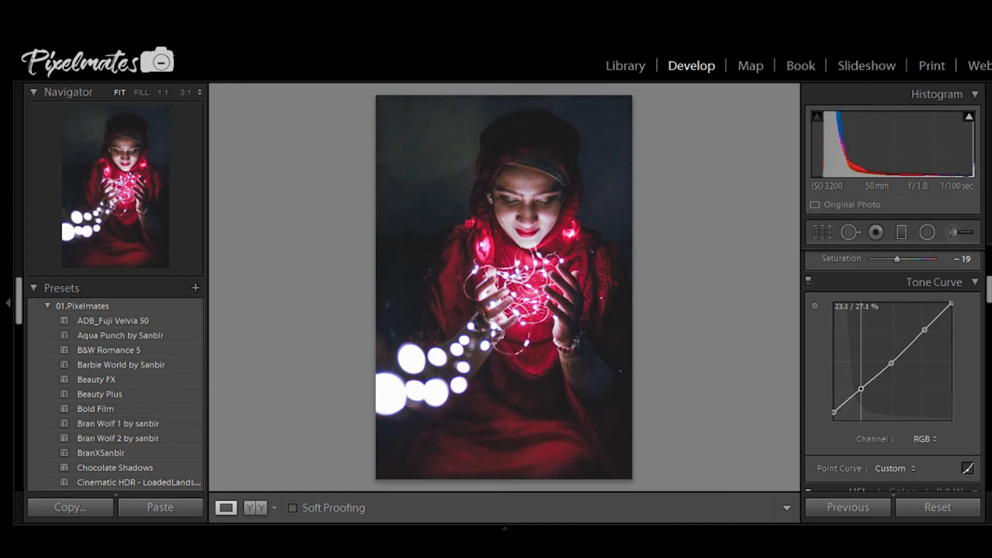
left_click_drag(891, 363, 889, 363)
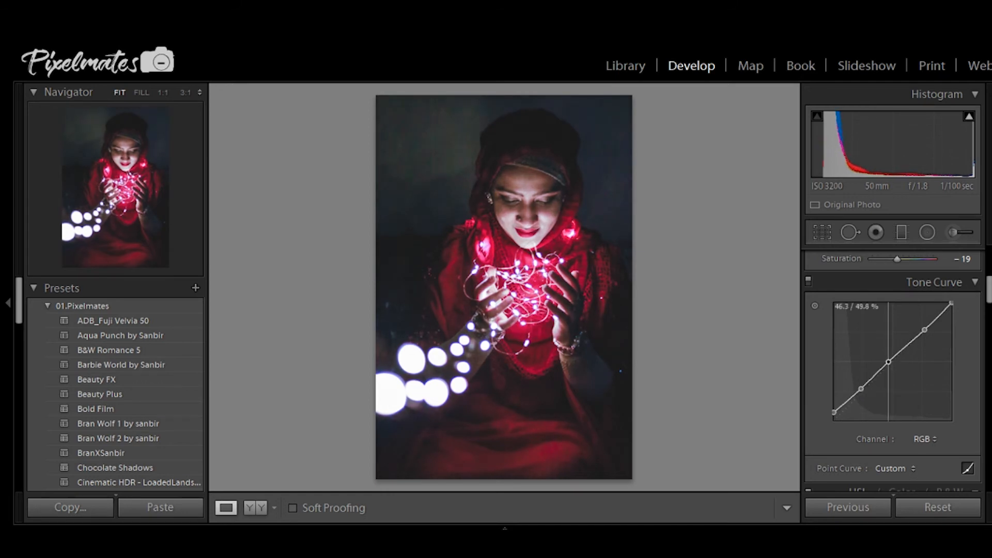
left_click_drag(952, 304, 925, 333)
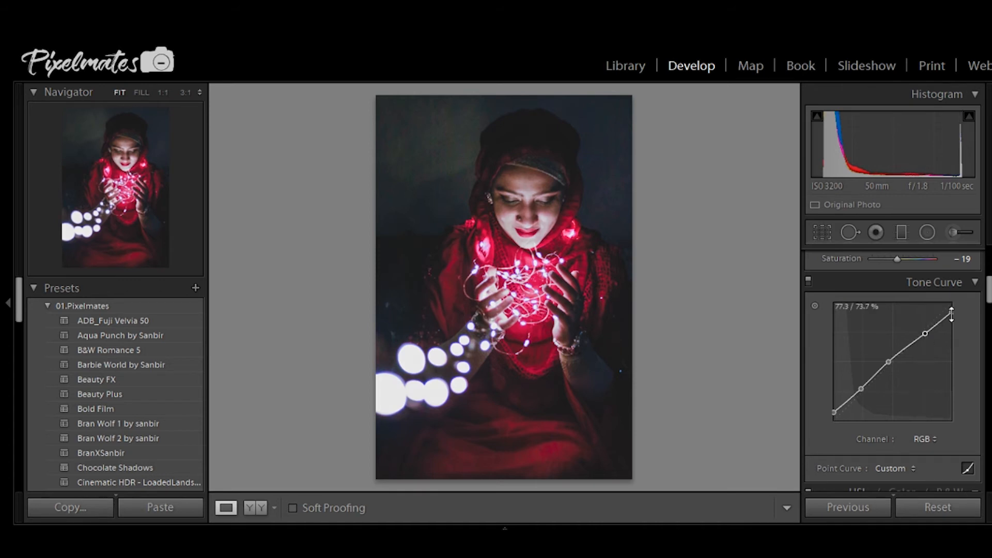
Shift the HSL hue to Red -20, Orange -20, Yellow -13, Blue -67 and Purple -22
left_click_drag(990, 292, 989, 317)
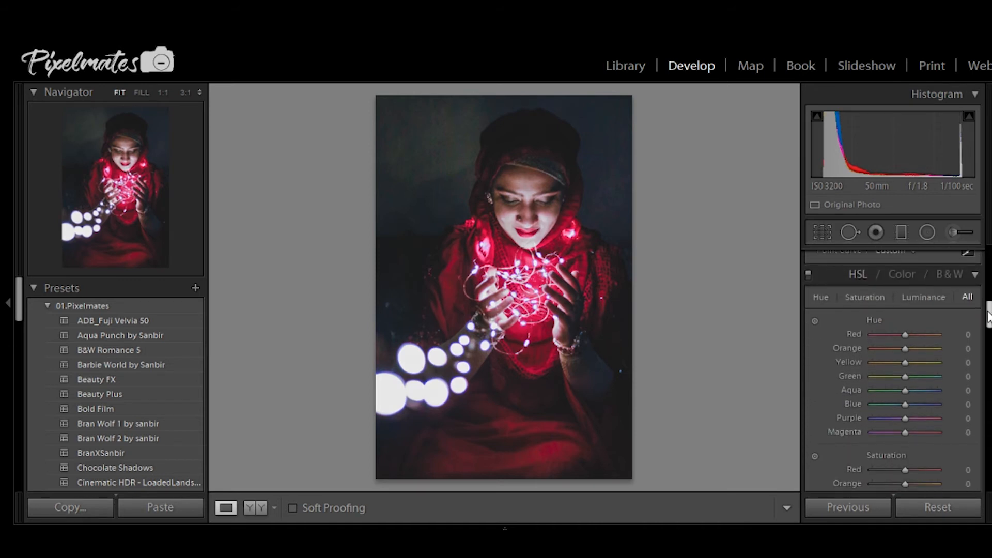
left_click(898, 334)
left_click(900, 348)
left_click_drag(899, 347, 895, 361)
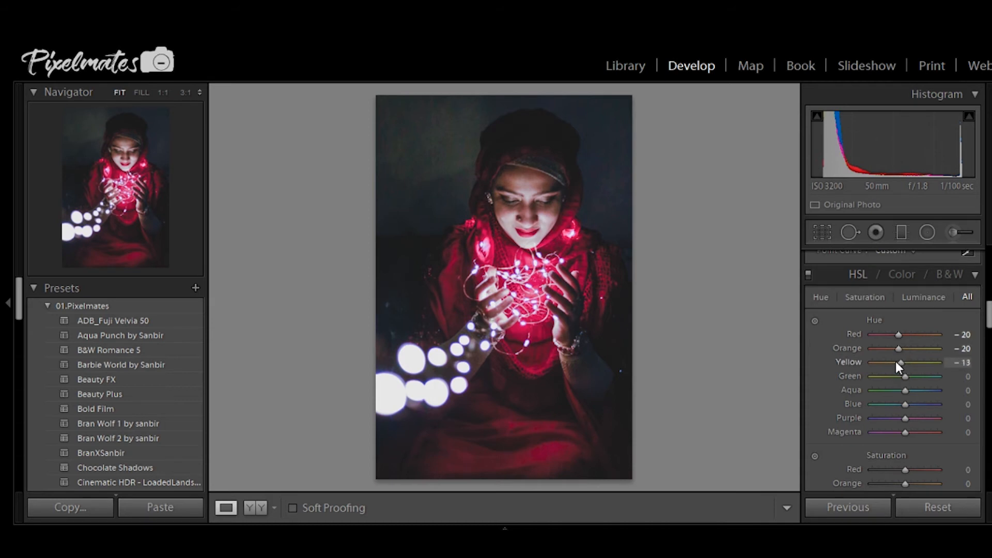
left_click_drag(905, 402, 884, 404)
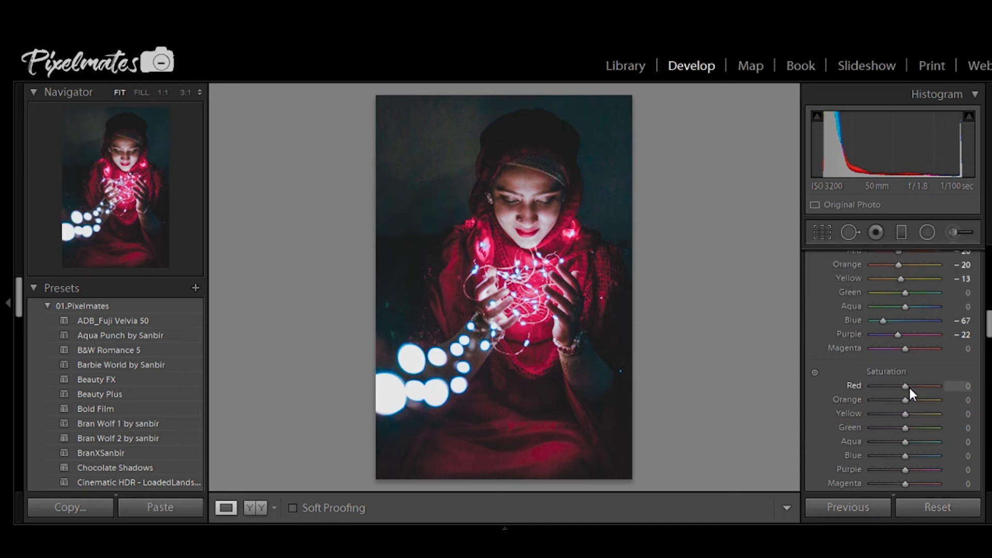
Raise the HSL saturation to Red +20, Orange +22, Yellow +20, Aqua +29 and Blue +29
left_click(912, 387)
left_click(913, 401)
left_click(911, 414)
left_click(915, 448)
left_click(915, 455)
Set the HSL luminance to Red +27, Orange +24, Yellow +24 and Blue -31
scroll(987, 336, "down", 2)
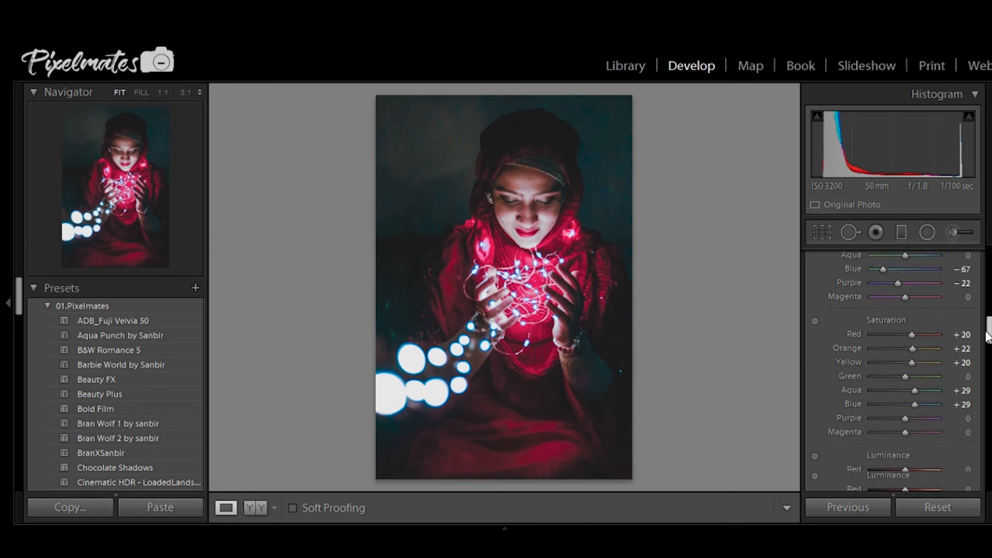
scroll(988, 336, "down", 5)
left_click(915, 321)
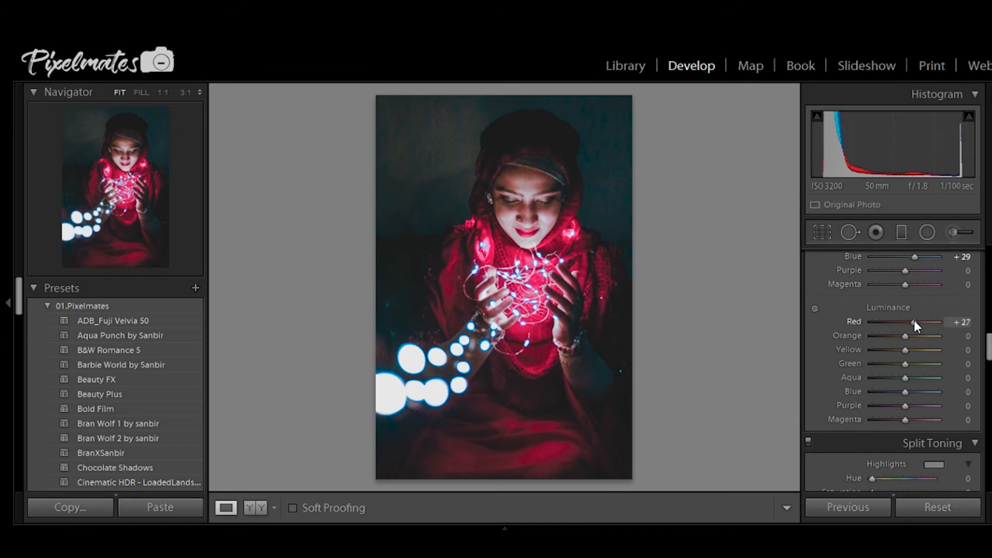
left_click(914, 337)
left_click(913, 349)
left_click_drag(925, 393, 895, 392)
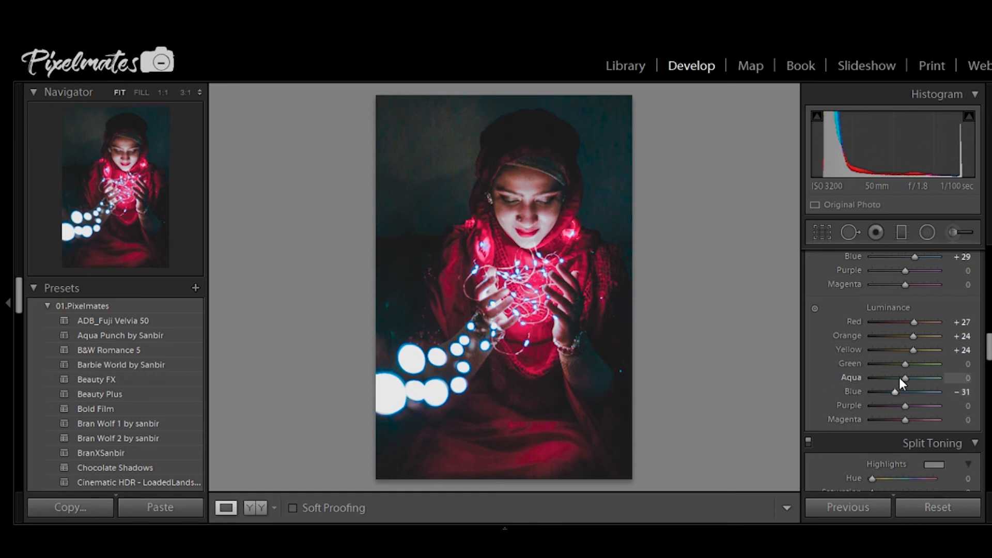
Split tone the photo with highlights at hue 30 and saturation 14, and shadows at hue 207 and saturation 21
left_click_drag(989, 352, 989, 372)
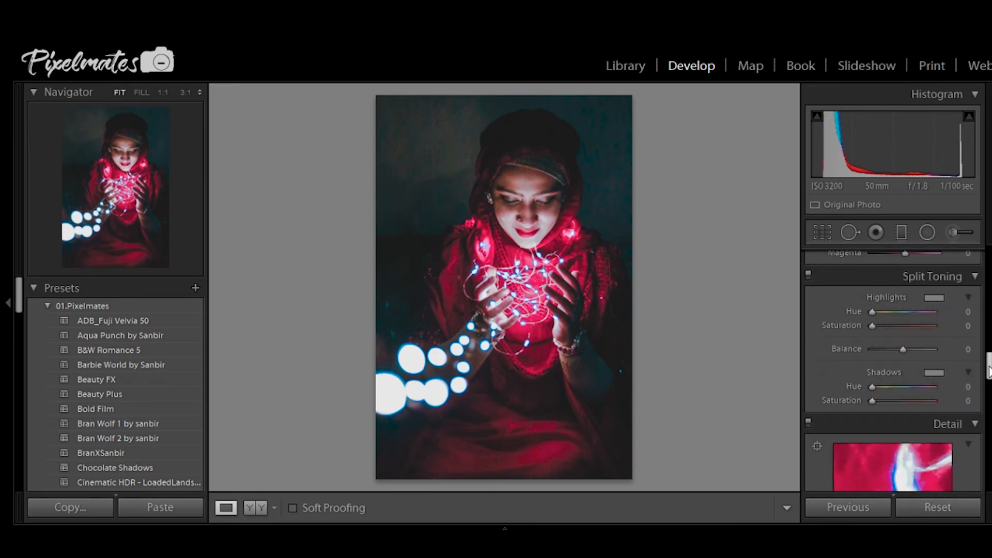
left_click(944, 297)
left_click(657, 357)
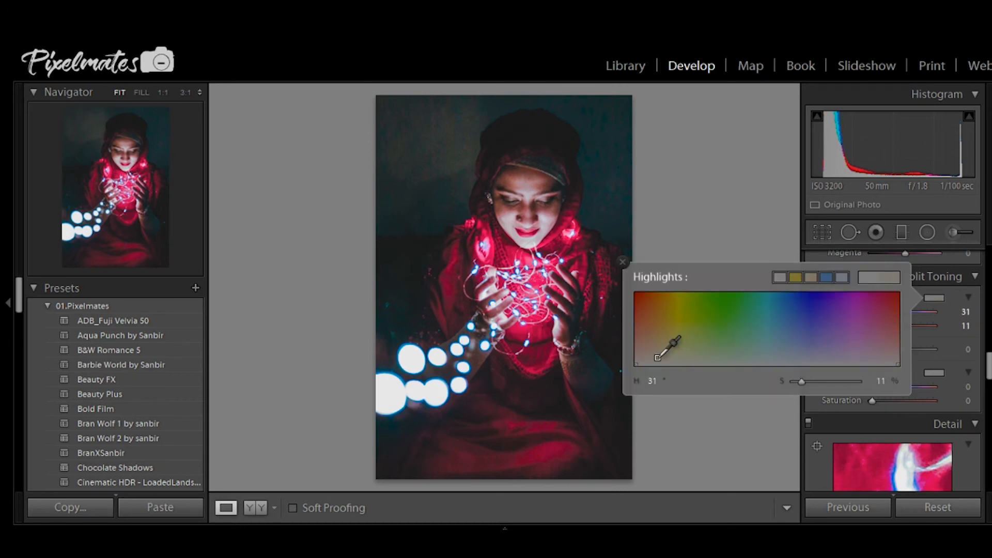
left_click(657, 356)
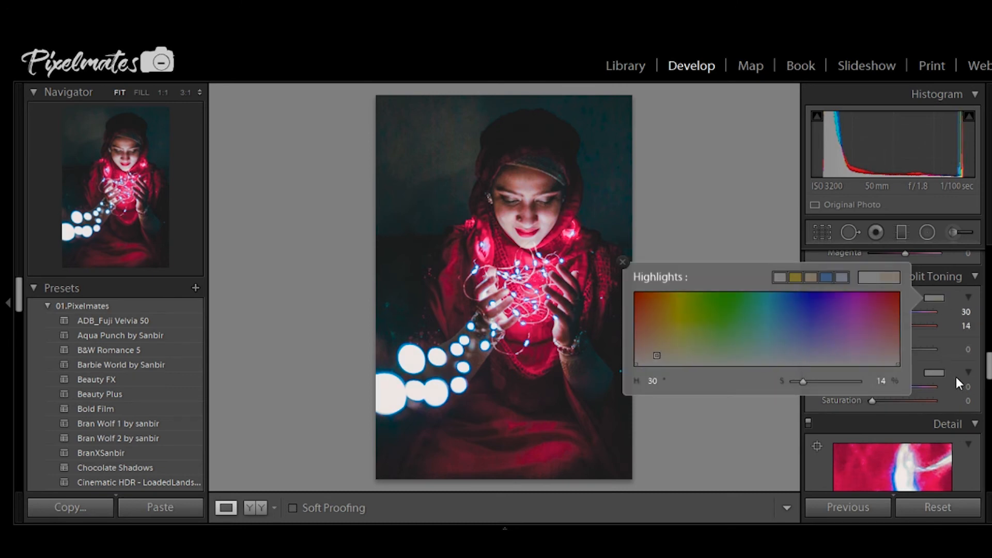
left_click(933, 374)
left_click(786, 429)
left_click_drag(786, 430, 786, 425)
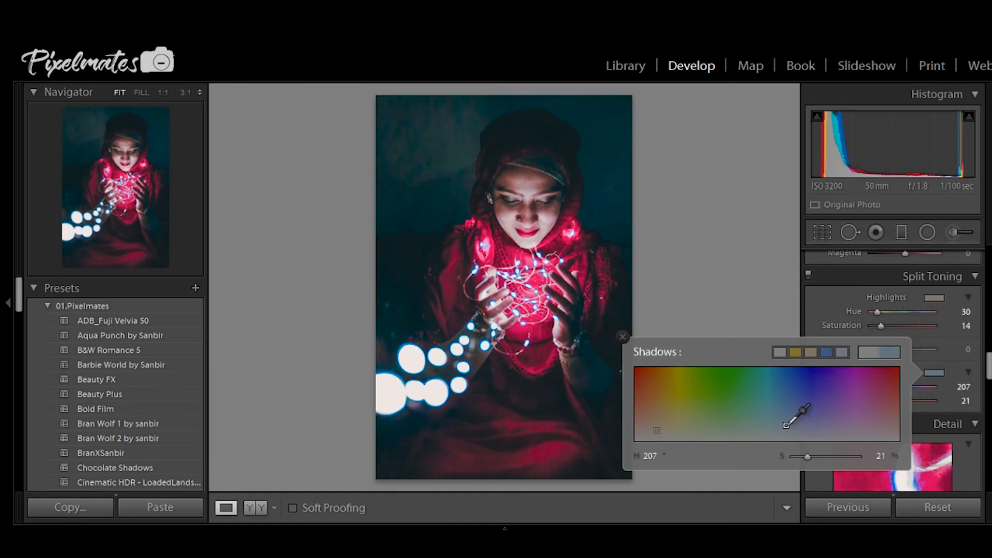
Check the background grain up close, and set both the color and the luminance noise reduction to 35
left_click_drag(988, 373, 989, 406)
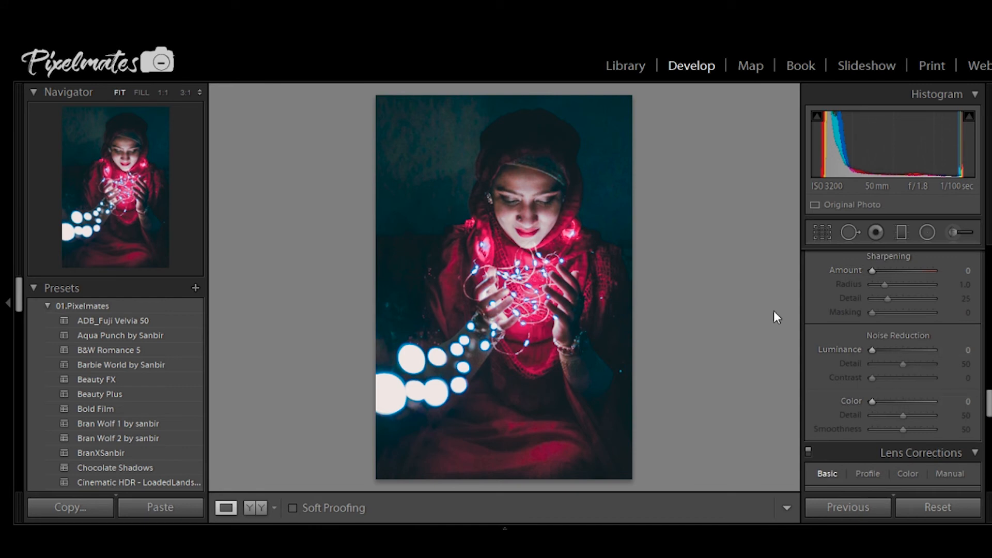
left_click(618, 168)
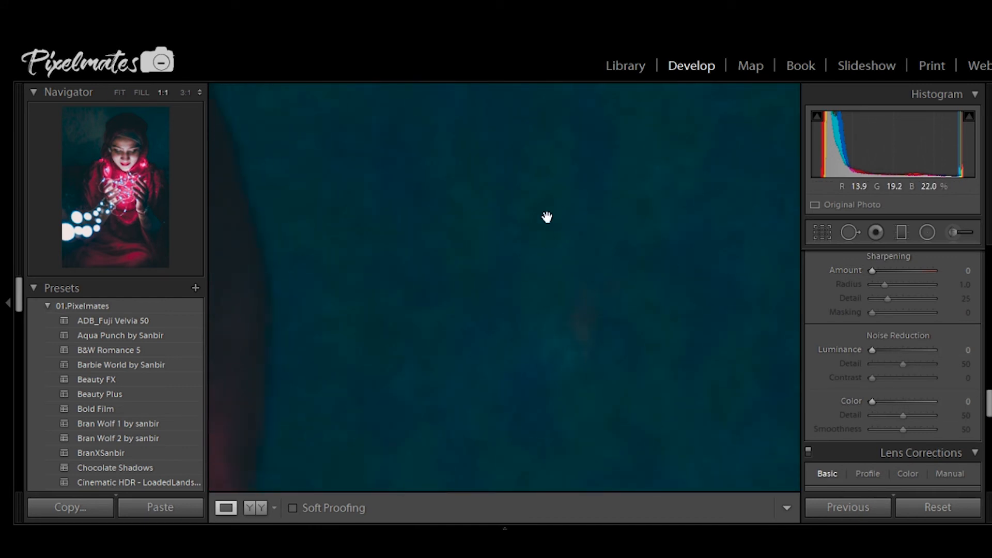
left_click(618, 252)
left_click(894, 401)
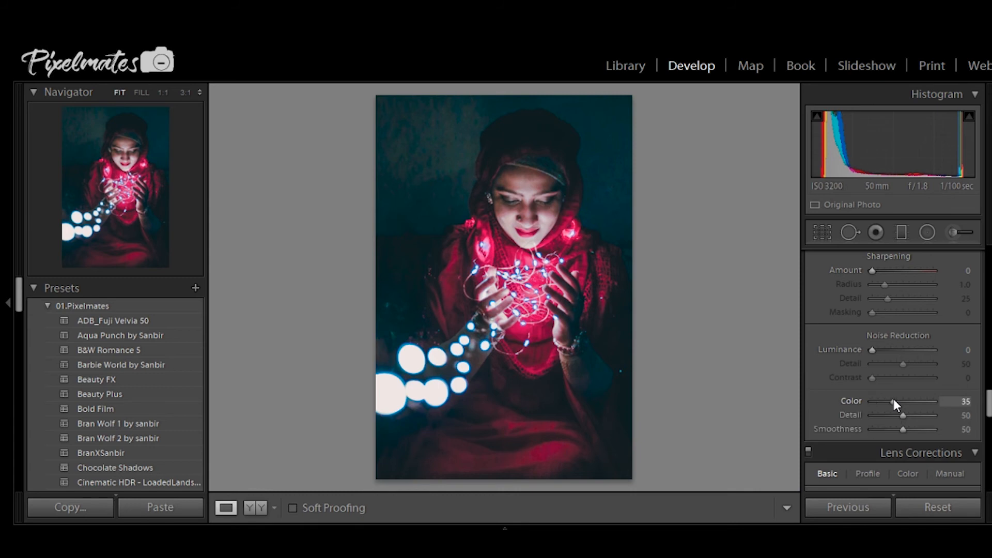
left_click(891, 350)
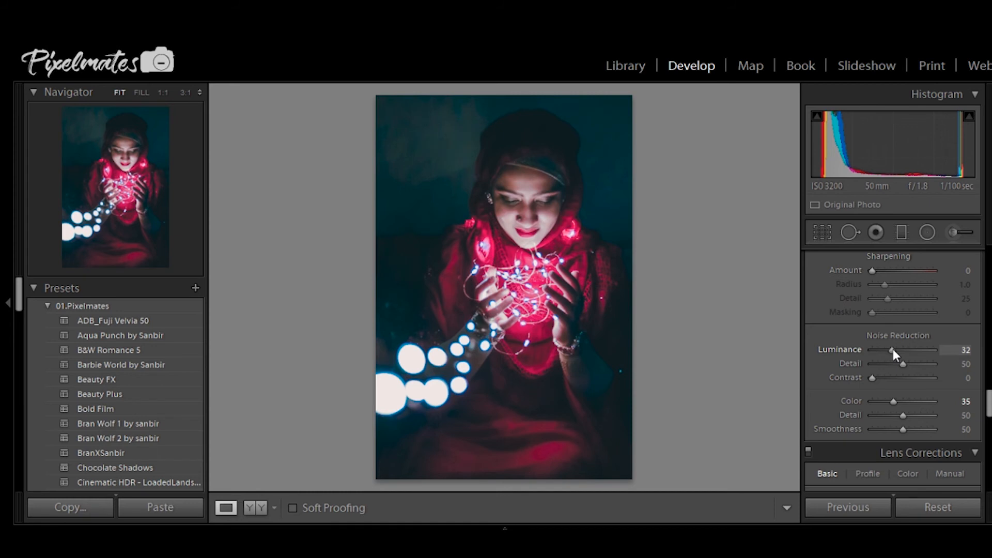
Apply a dark post-crop vignette with amount -50, roundness -21 and feather 73
left_click_drag(989, 403, 988, 416)
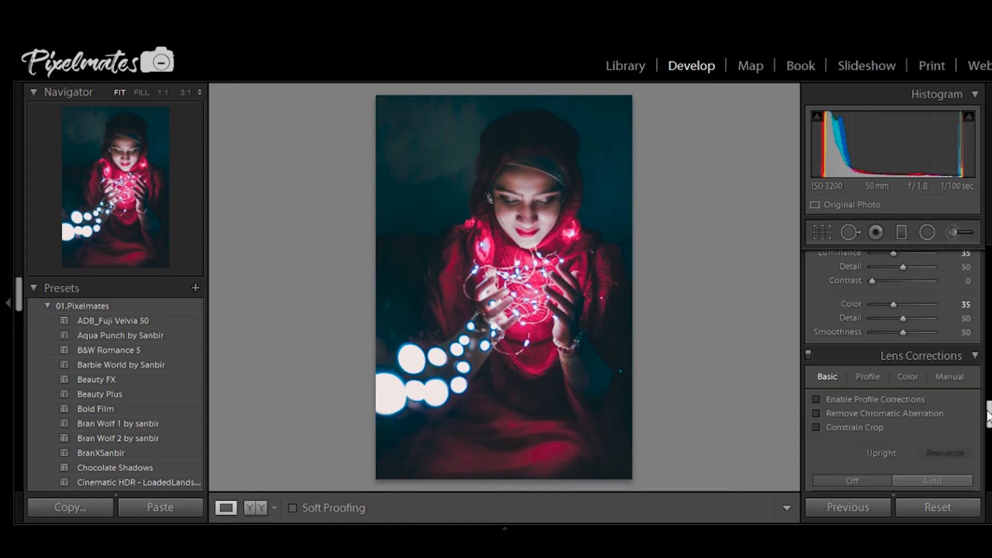
scroll(903, 357, "down", 5)
left_click_drag(903, 351, 898, 366)
double_click(898, 366)
left_click(897, 380)
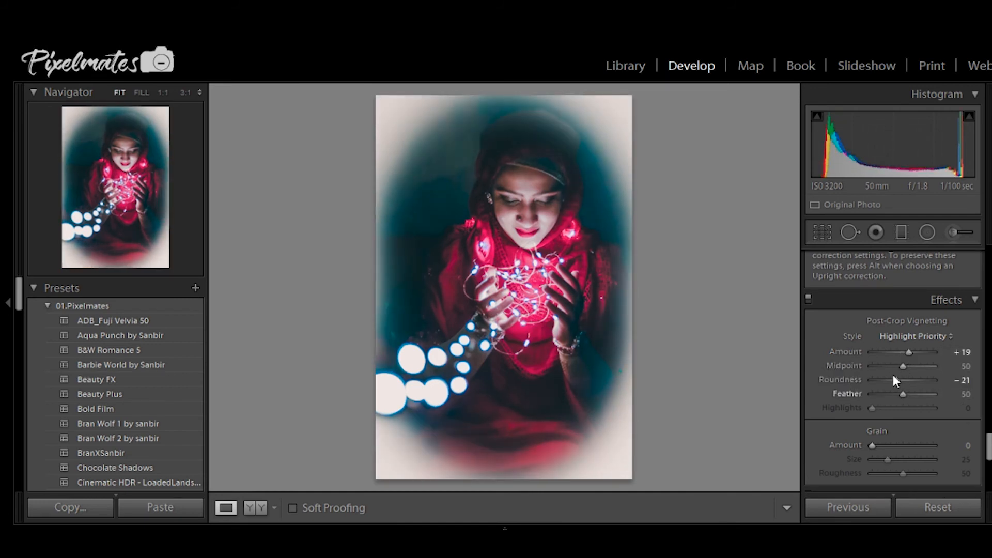
left_click_drag(902, 393, 917, 393)
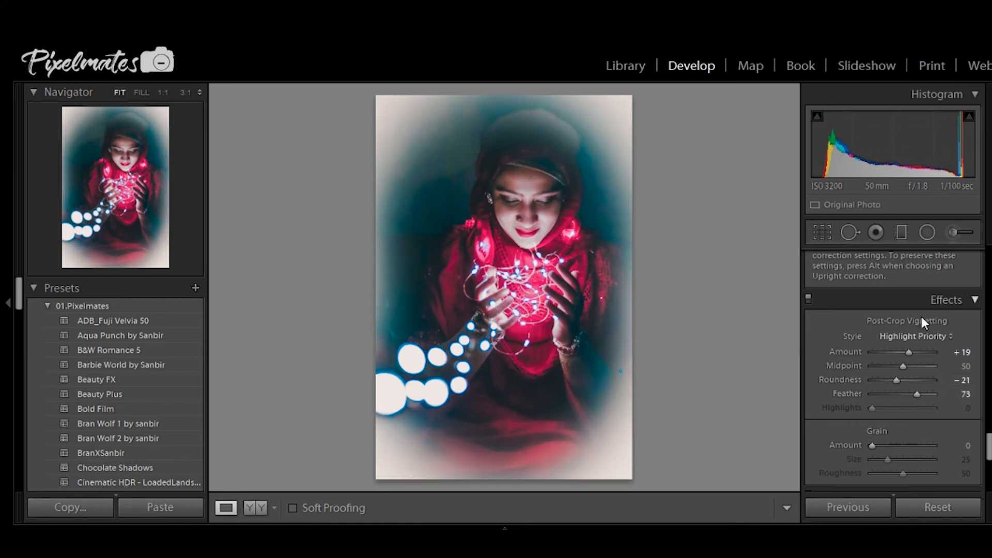
left_click_drag(910, 351, 888, 352)
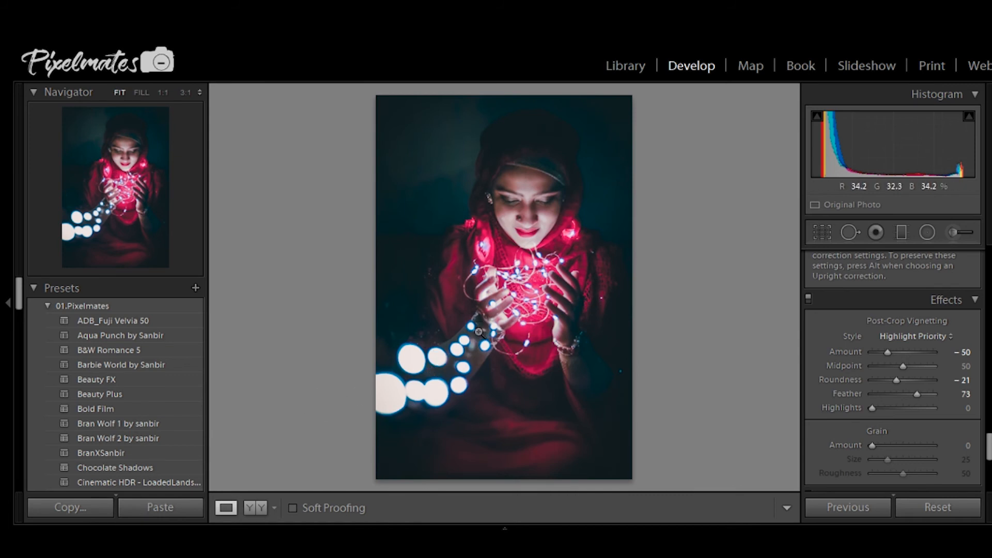
Copy the checked develop settings from this portrait and paste them onto the landscape fairy-light photo Pic (3).JPG
left_click(88, 513)
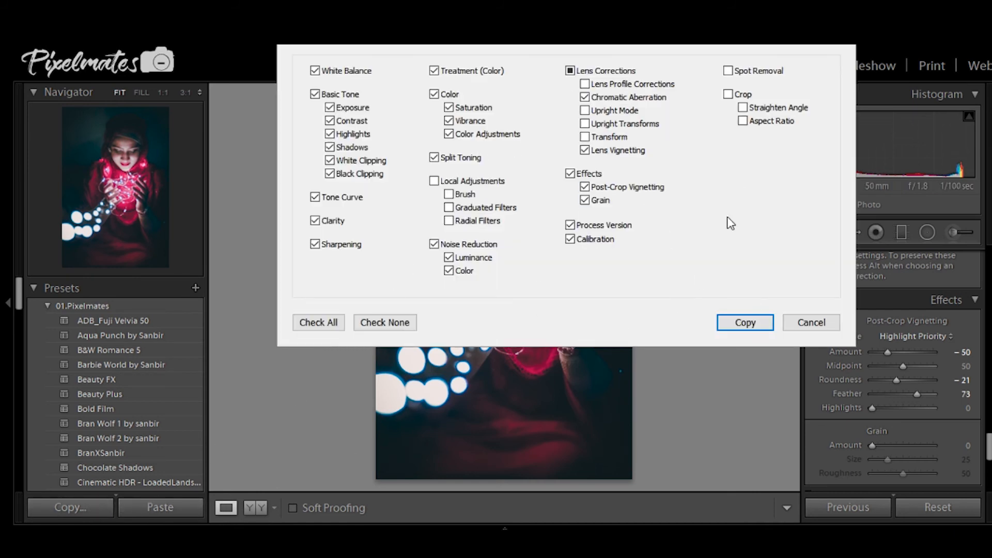
left_click(746, 322)
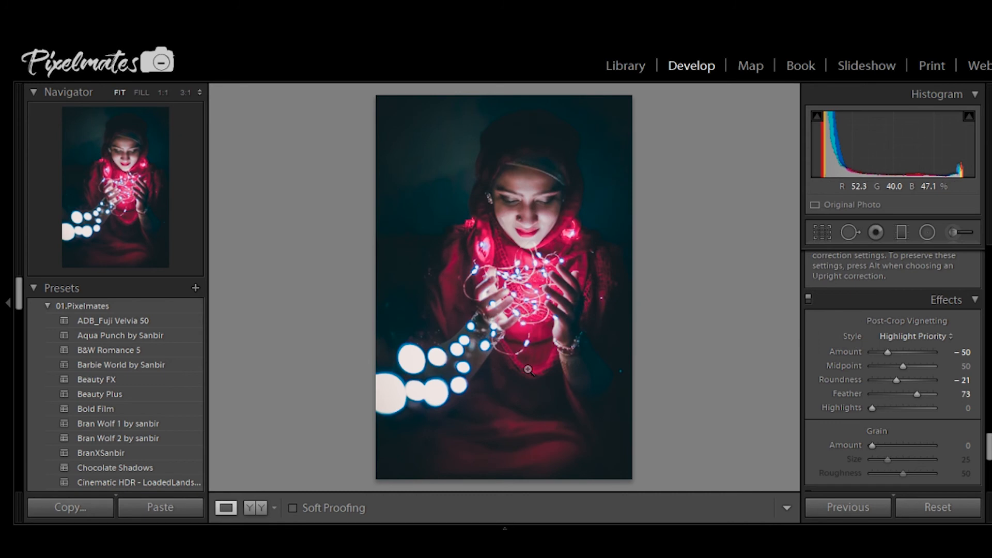
mouse_move(506, 527)
left_click(148, 499)
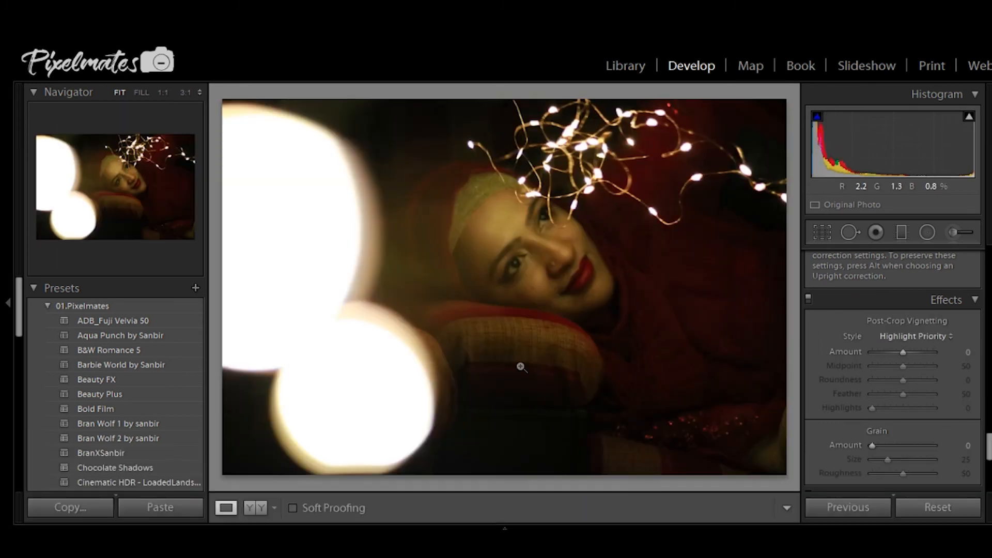
left_click(175, 508)
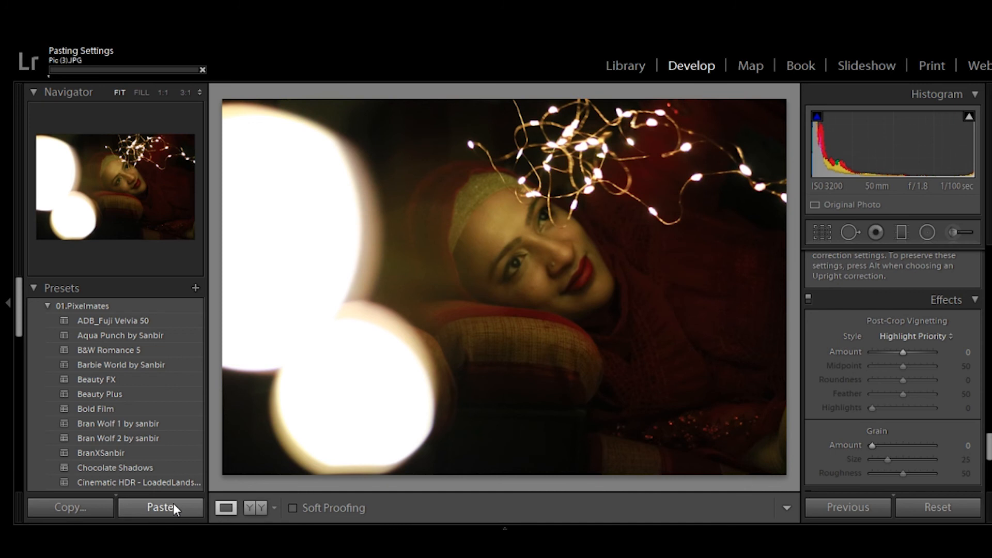